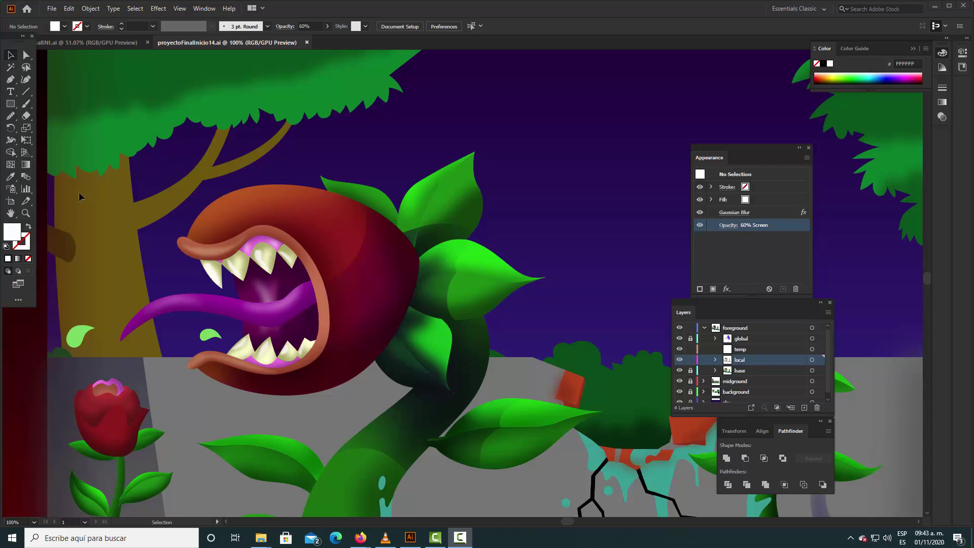
Zoom in to 150% on the plant and pan until its leaves are in view.
left_click(26, 212)
left_click(289, 222)
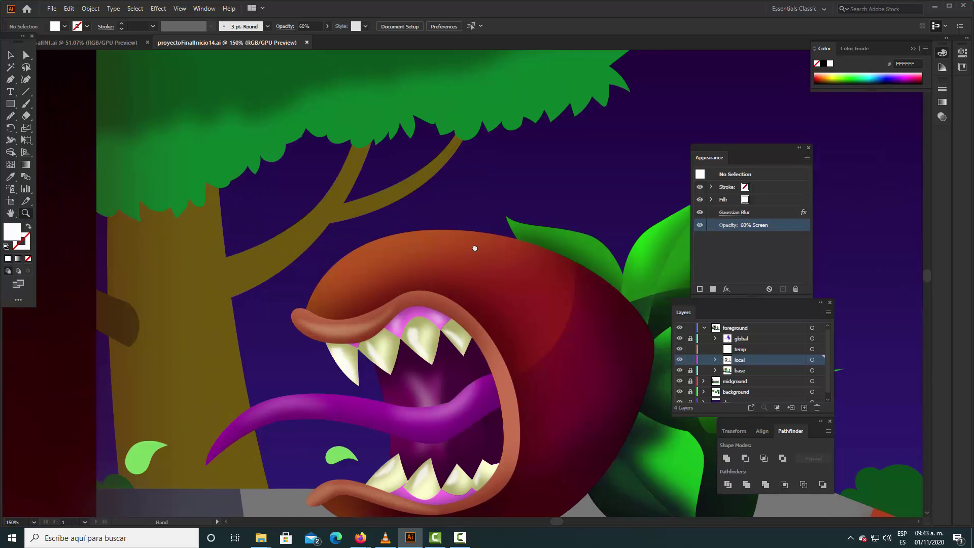
left_click_drag(475, 248, 306, 200)
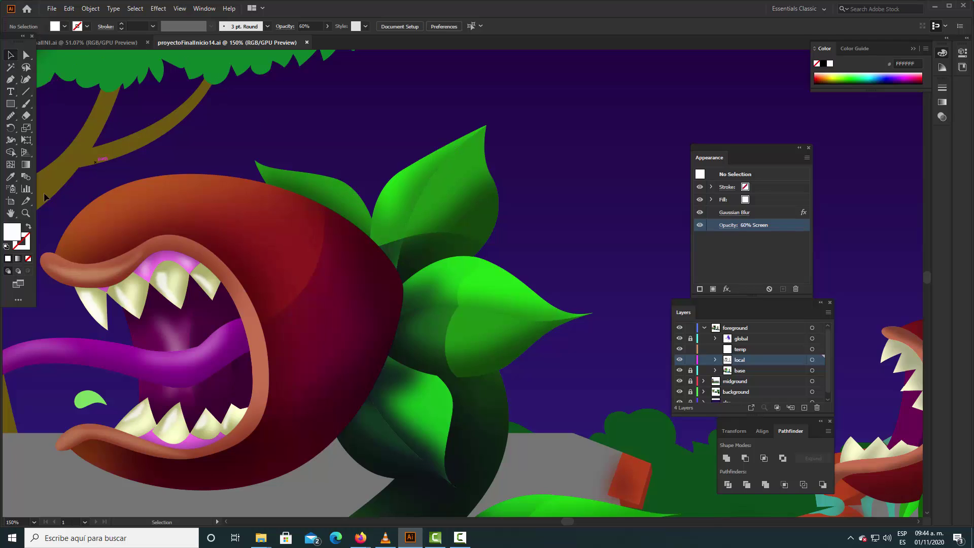
Set the fill colour to light green 5AD830 in the Color Picker.
double_click(11, 236)
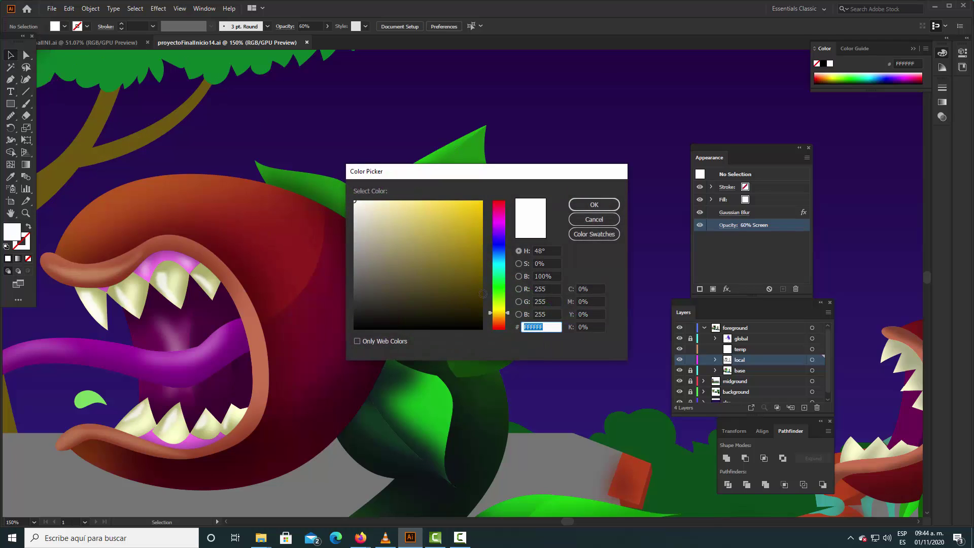
left_click(500, 293)
left_click_drag(502, 288, 501, 287)
left_click_drag(480, 245, 451, 217)
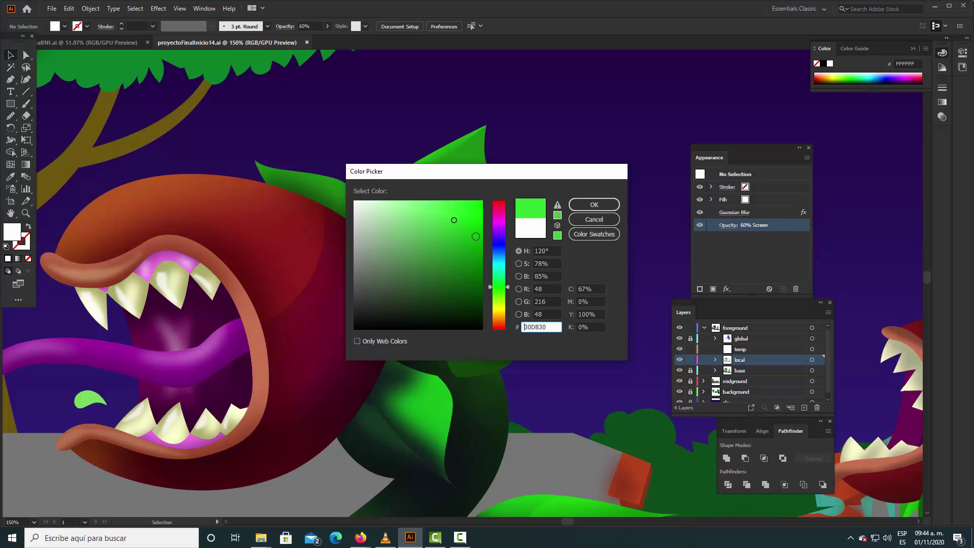
left_click(503, 293)
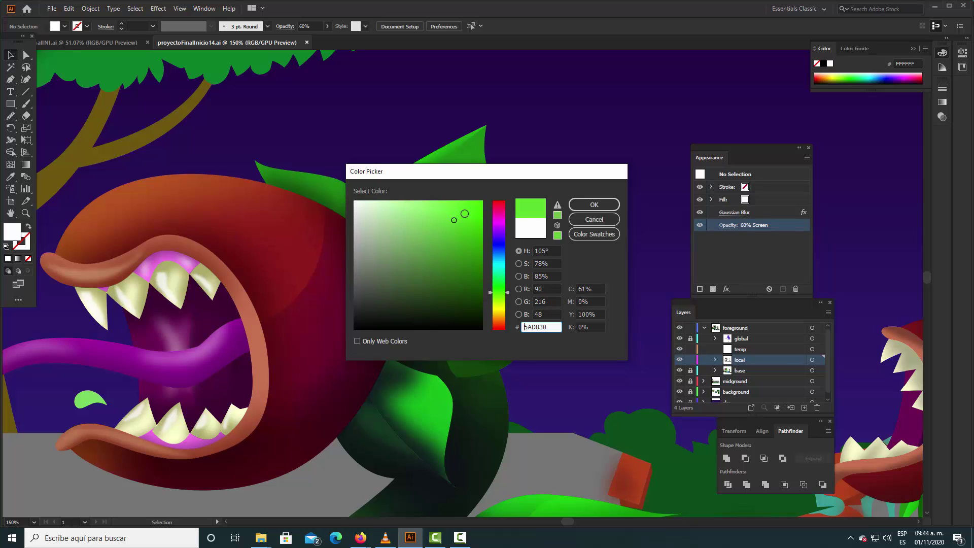
left_click(580, 205)
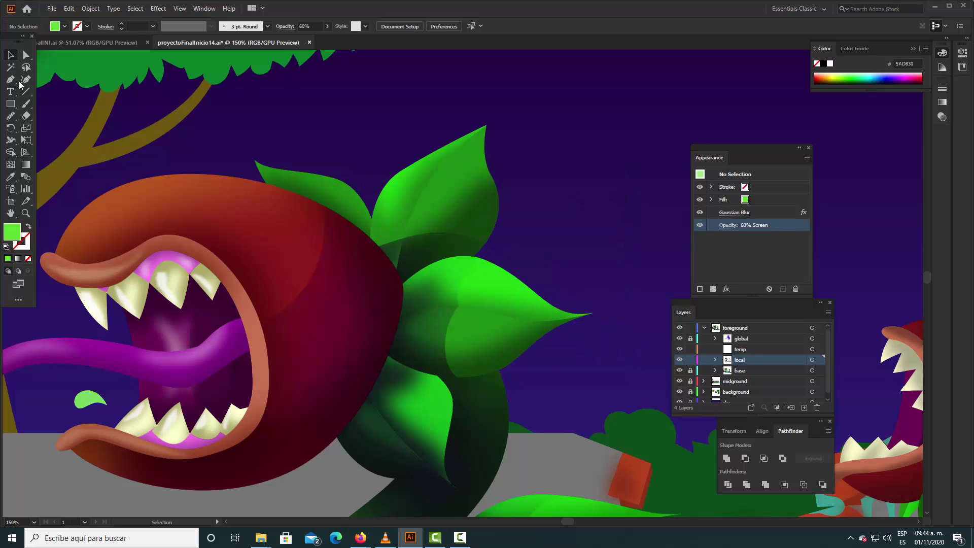
Target the temp sublayer and draw a closed highlight shape on the left leaf.
left_click(769, 350)
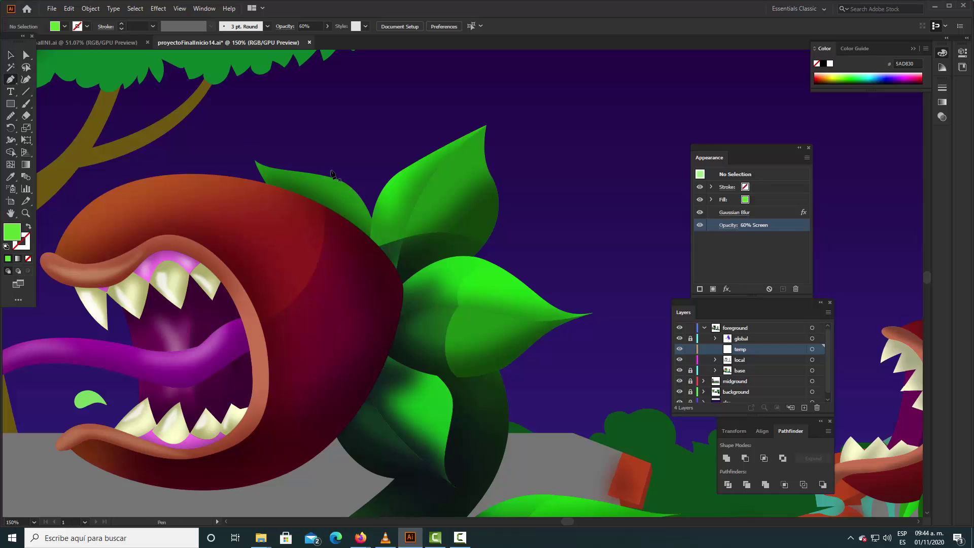
left_click(334, 188)
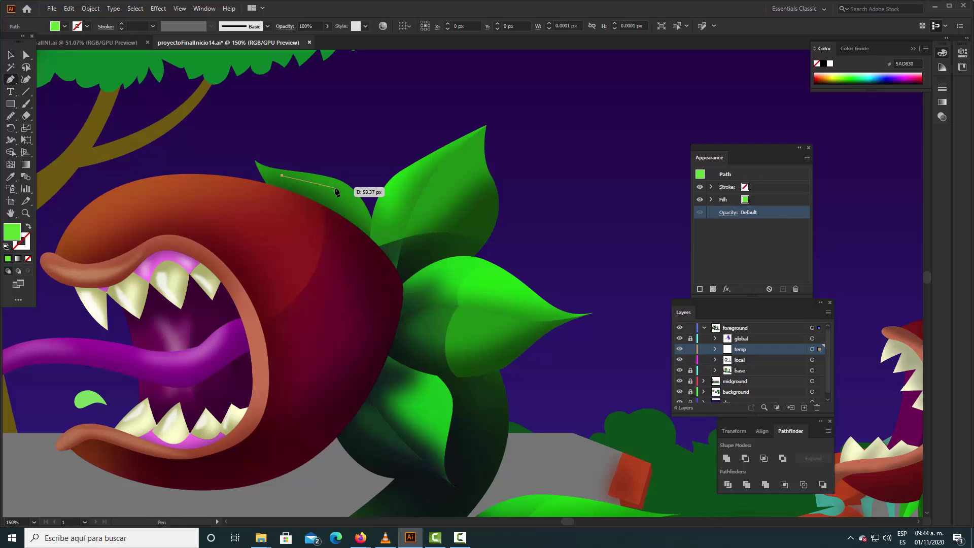
left_click(343, 194)
left_click(358, 211)
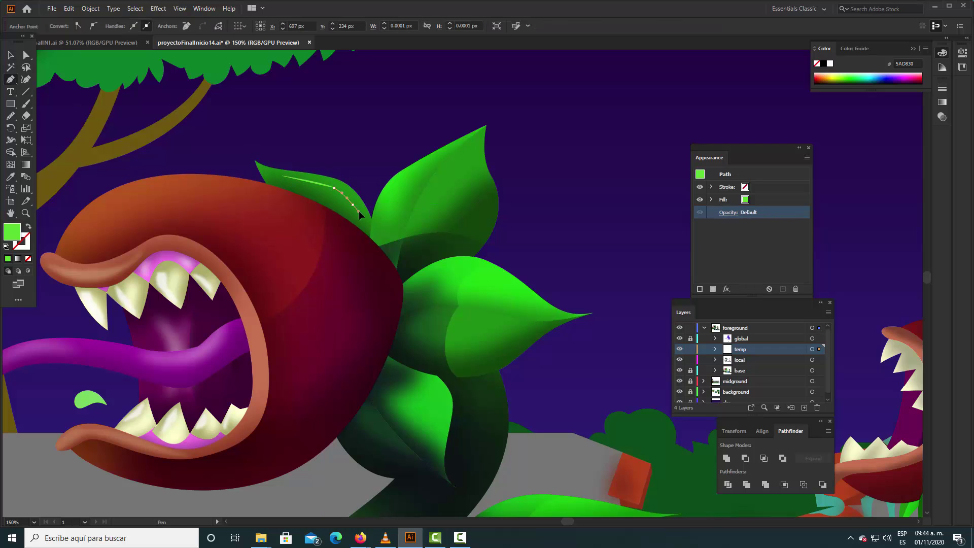
left_click(282, 177)
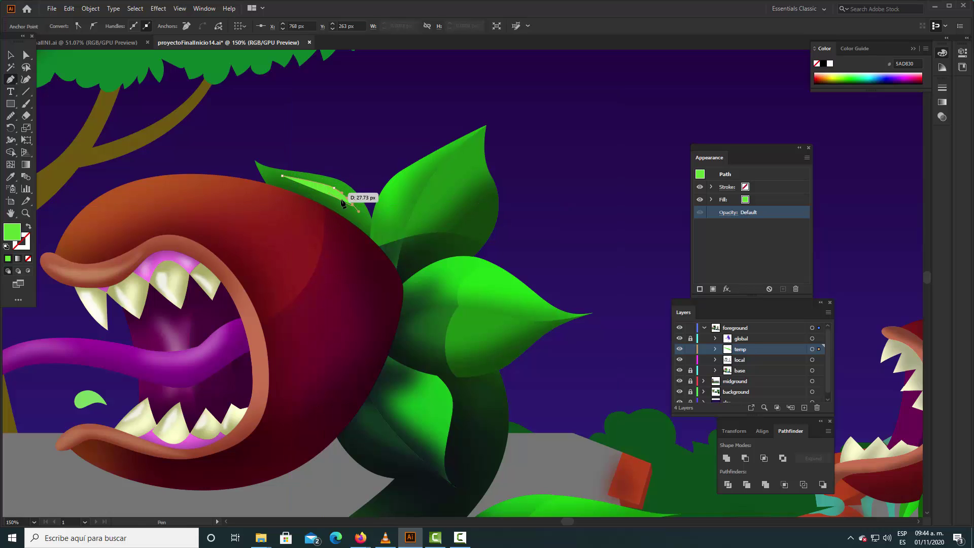
left_click_drag(313, 200, 333, 202)
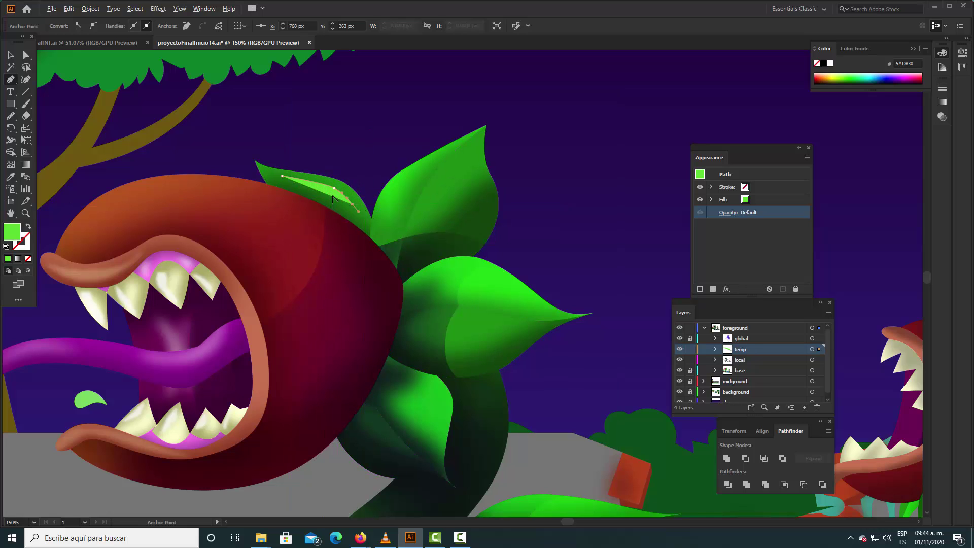
left_click_drag(282, 177, 269, 178)
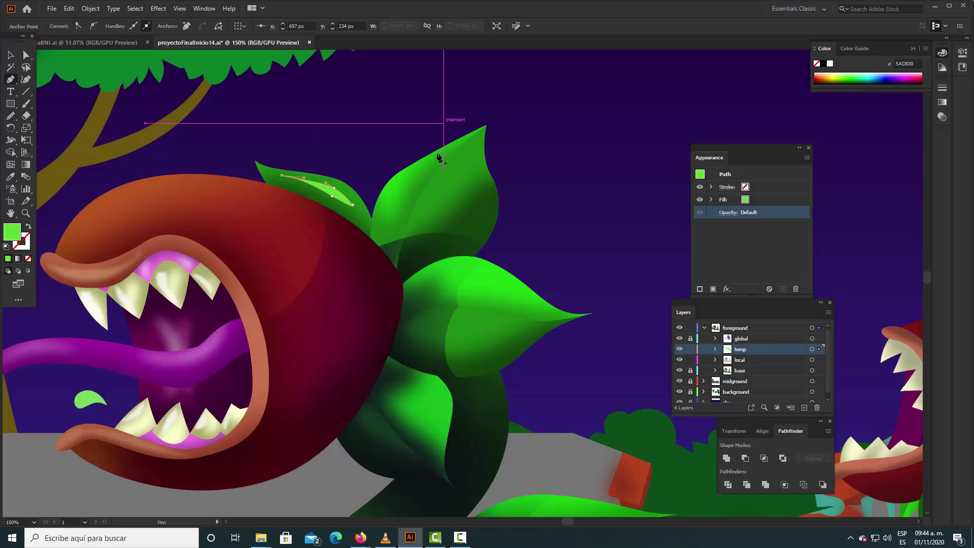
Draw a small highlight near the leaf base and a closed vein highlight on the upper leaf.
left_click(393, 207)
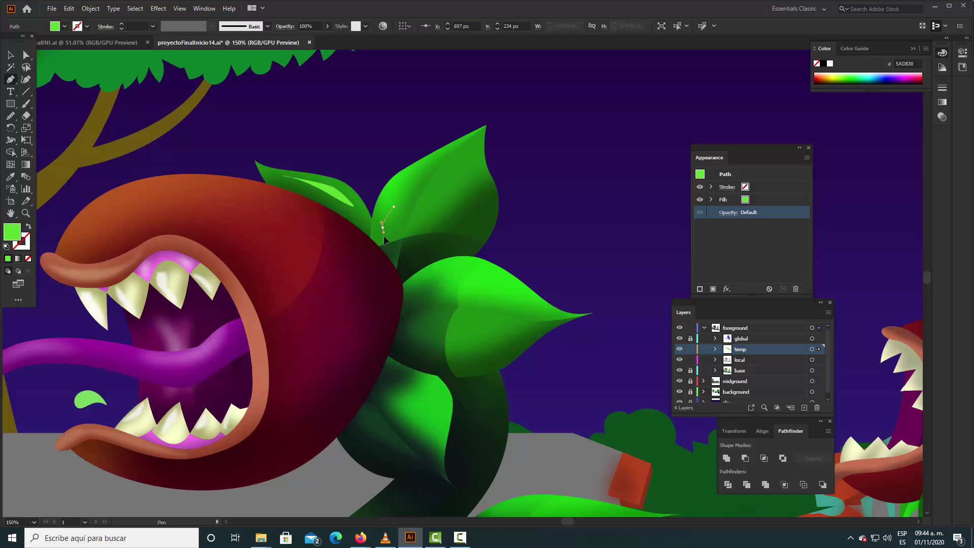
mouse_move(385, 238)
left_mouse_down()
mouse_move(390, 248)
mouse_move(393, 208)
left_mouse_up()
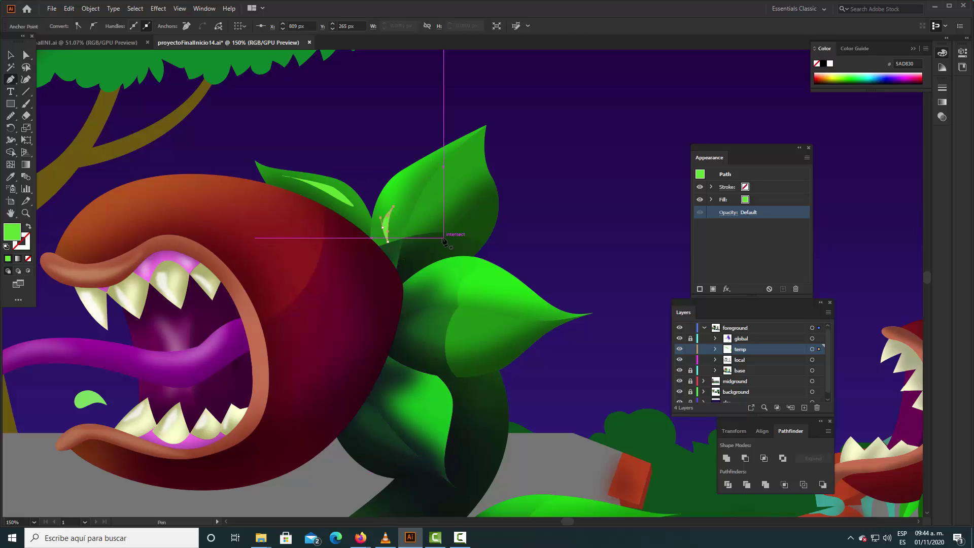
mouse_move(411, 249)
left_mouse_down()
mouse_move(449, 177)
mouse_move(488, 146)
mouse_move(475, 161)
left_mouse_up()
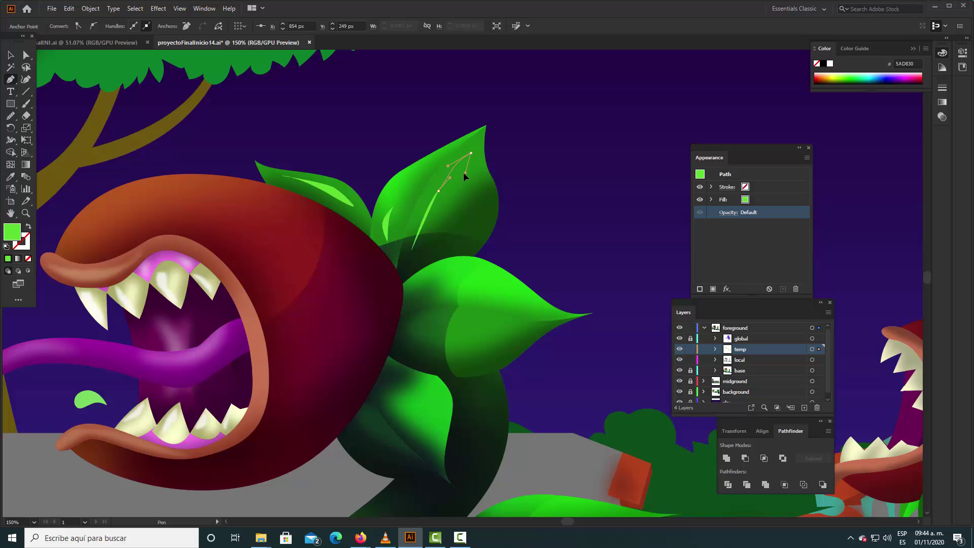
left_click(438, 219)
left_click(412, 250)
left_click(26, 55)
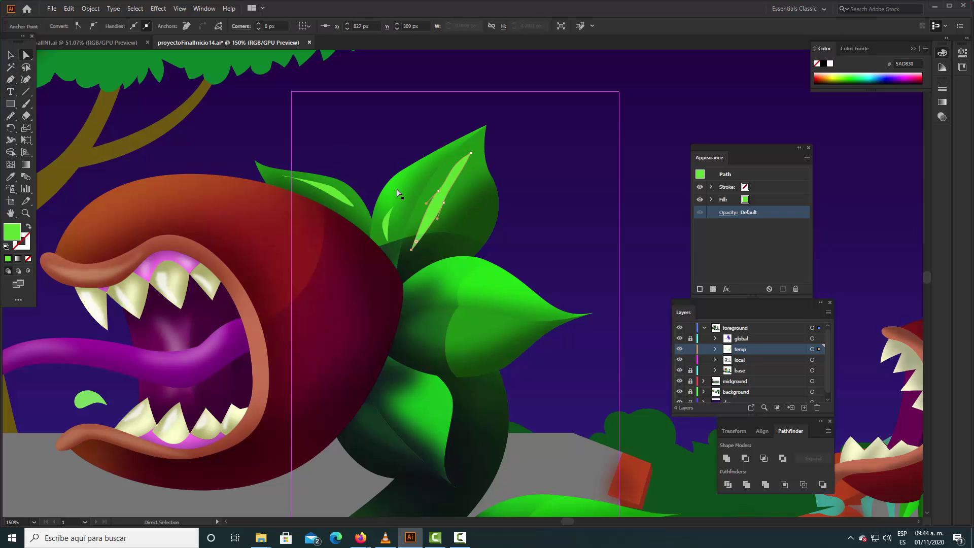
Drag one anchor of the upper leaf's vein highlight to bend it into a thin curved sliver.
left_click(437, 187)
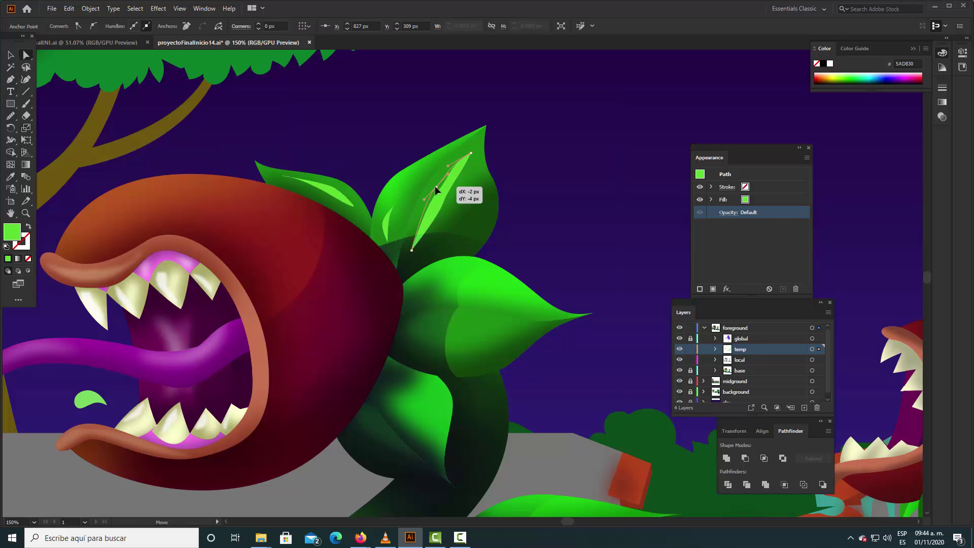
mouse_move(444, 204)
left_mouse_down()
mouse_move(433, 206)
mouse_move(453, 182)
left_mouse_up()
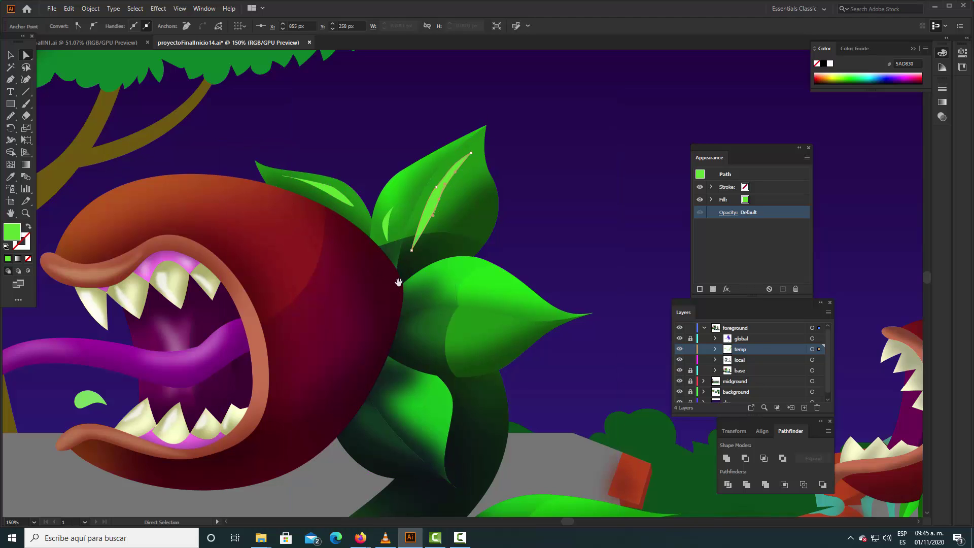
left_click_drag(398, 282, 370, 231)
key("p")
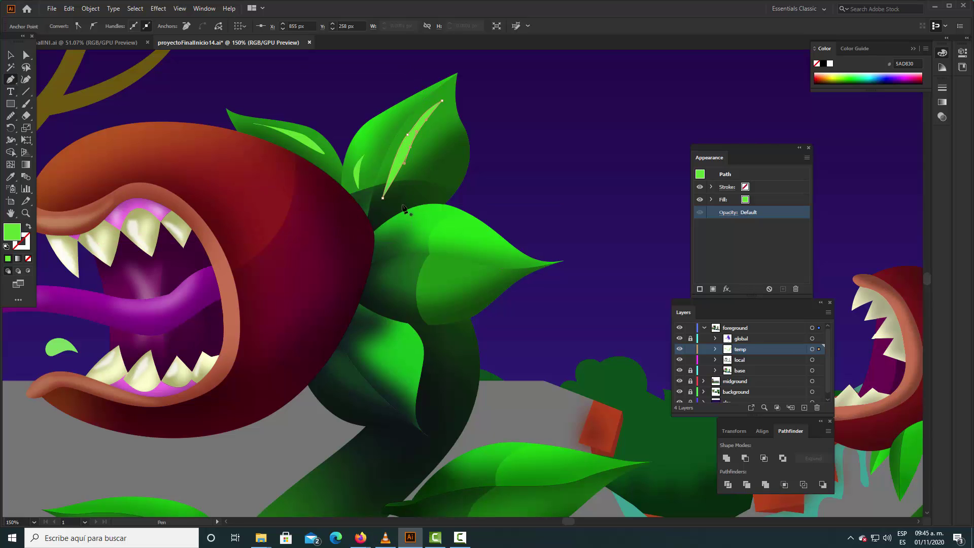
Draw two curved Pen highlight shapes across the large right leaf, one short and one long.
left_click(391, 245)
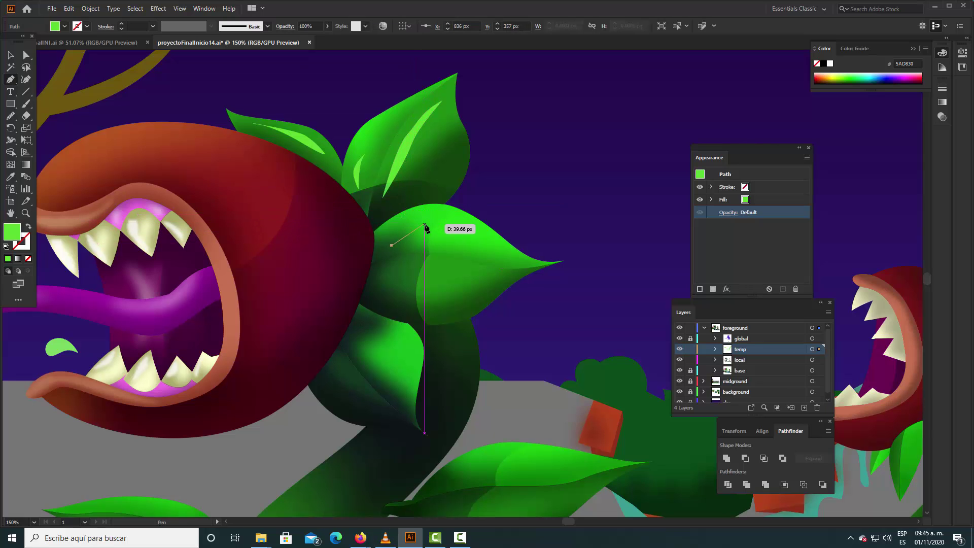
left_click(429, 225)
left_click_drag(447, 229, 449, 225)
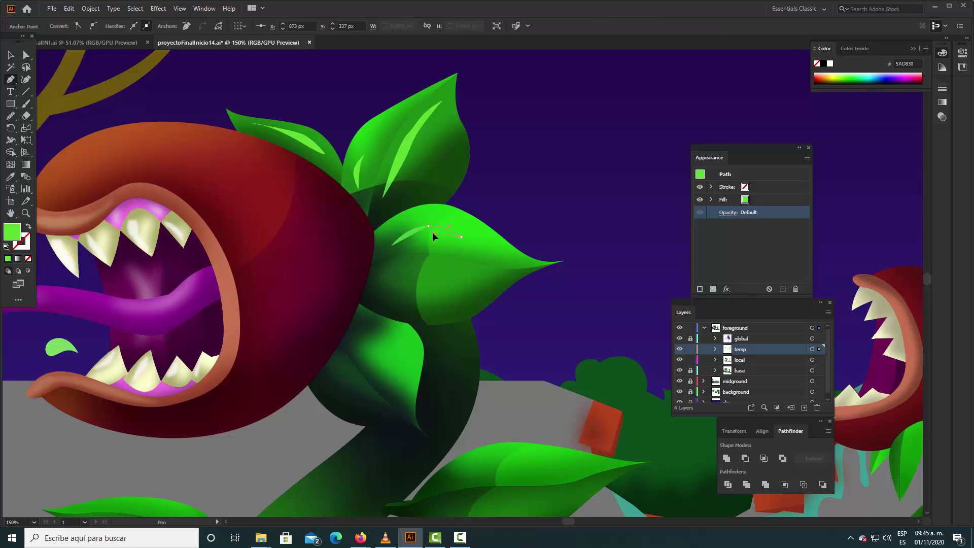
left_click(391, 246)
left_click_drag(376, 277, 433, 262)
mouse_move(486, 279)
left_mouse_down()
mouse_move(502, 275)
mouse_move(443, 287)
left_mouse_up()
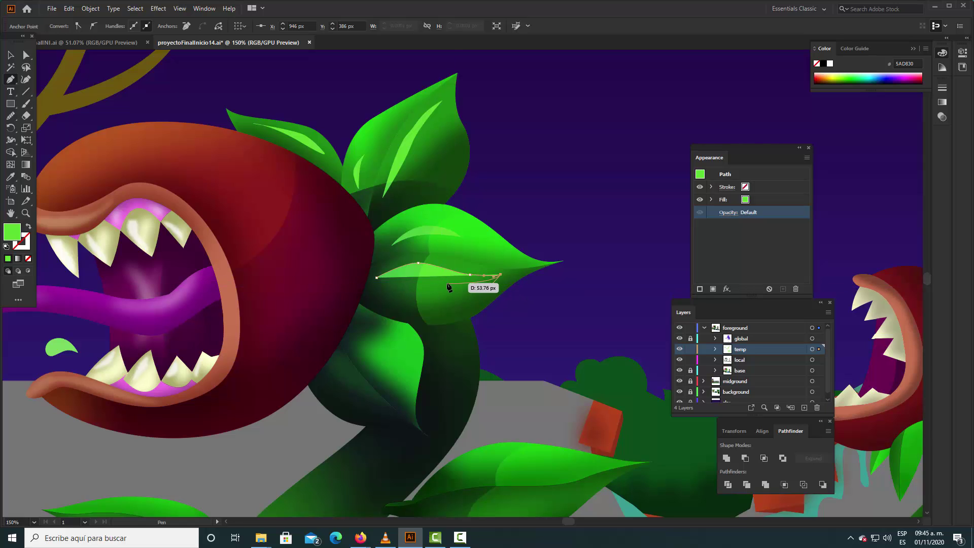
left_click_drag(443, 288, 384, 282)
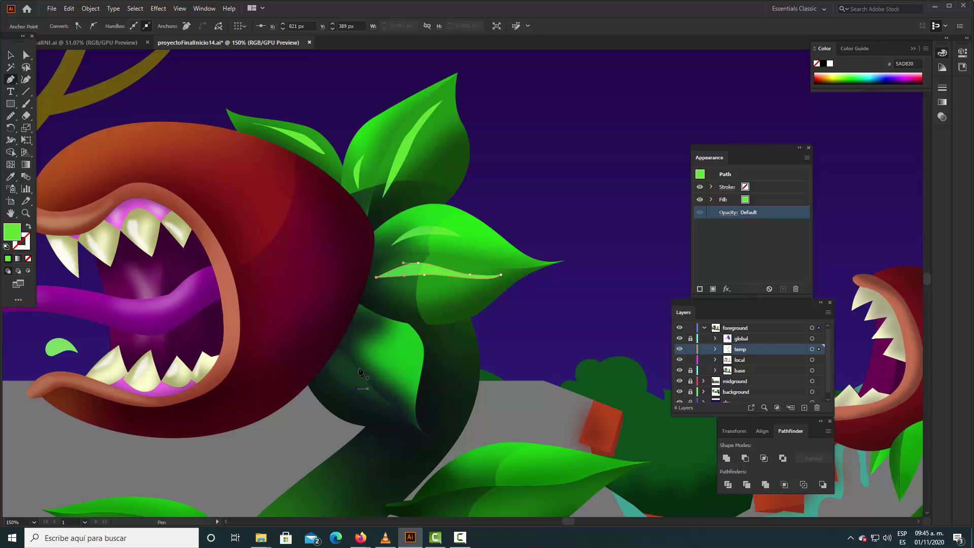
Recolour the thin curved middle-leaf highlight to a darker green, about 49A328.
left_click(10, 57)
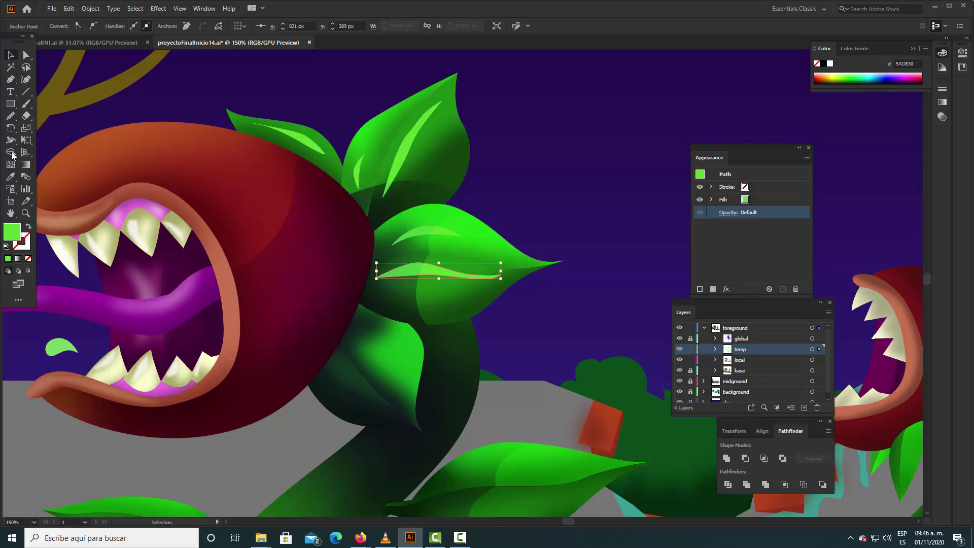
double_click(12, 236)
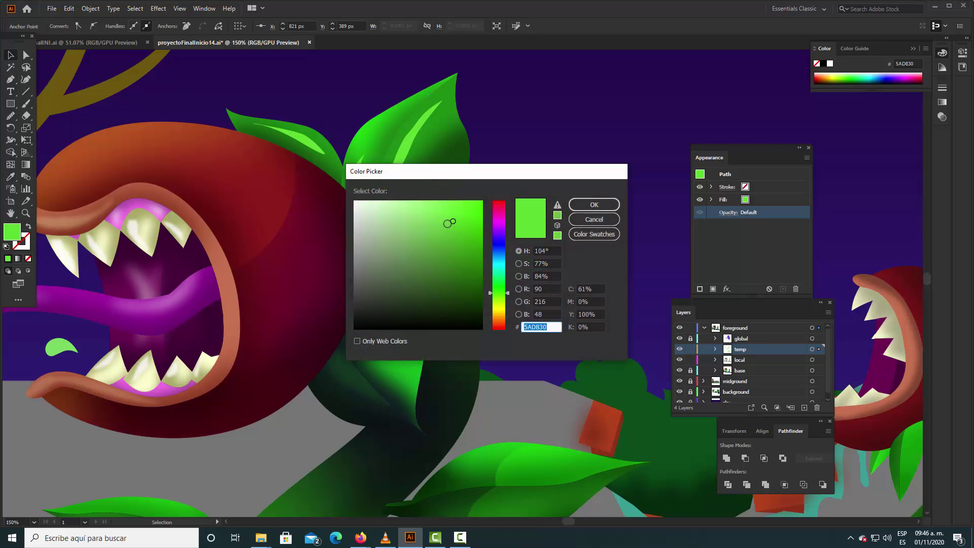
left_click_drag(453, 223, 452, 246)
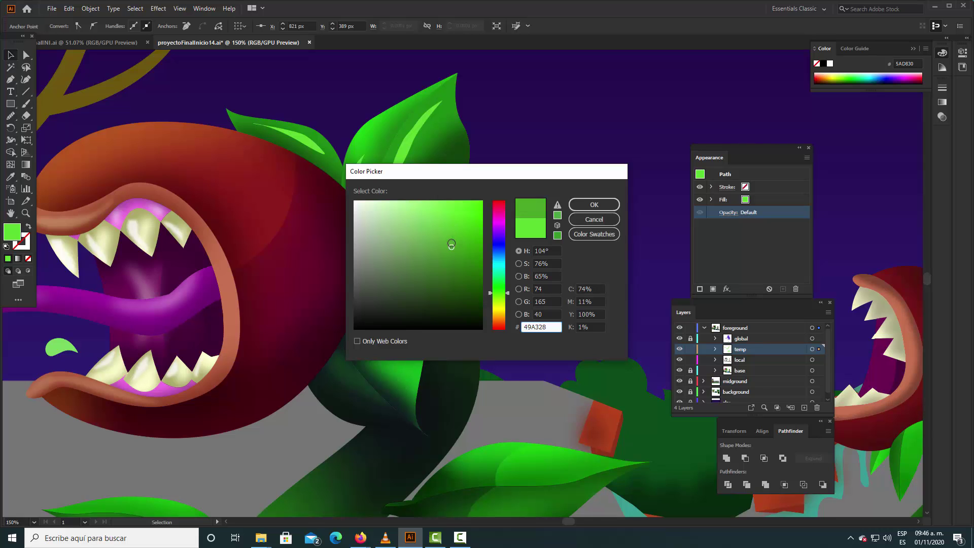
left_click(594, 205)
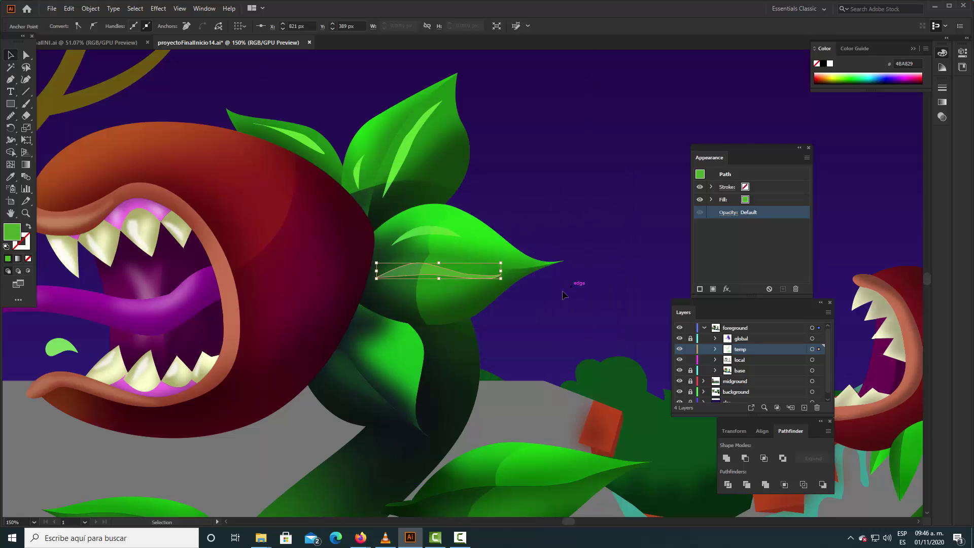
left_click(365, 360)
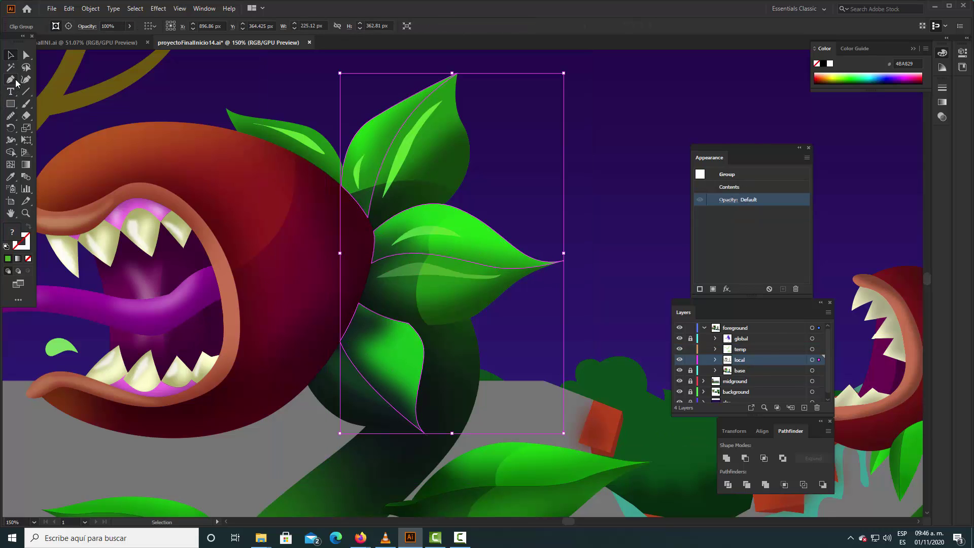
On the temp layer, clear the selection and draw a curved path on the small dark leaf.
left_click(766, 350)
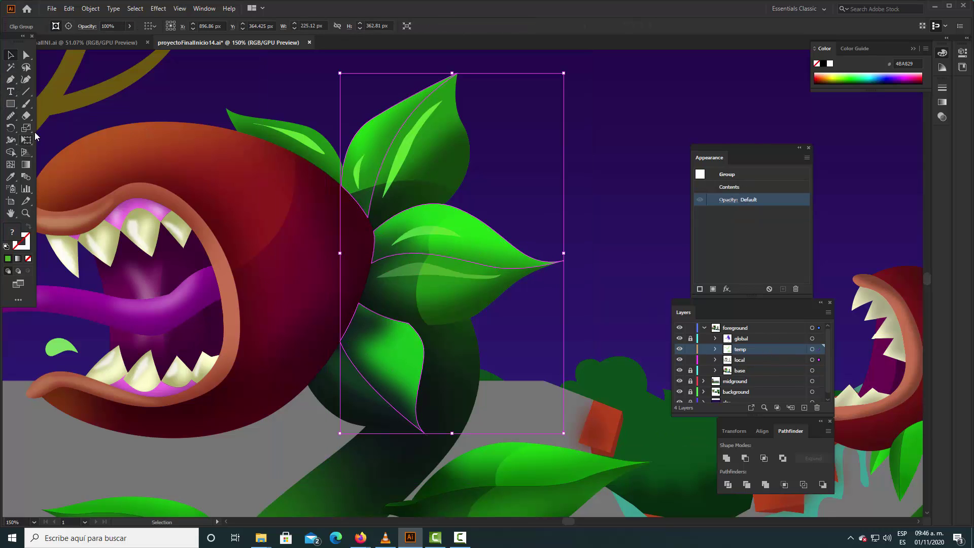
left_click(189, 82)
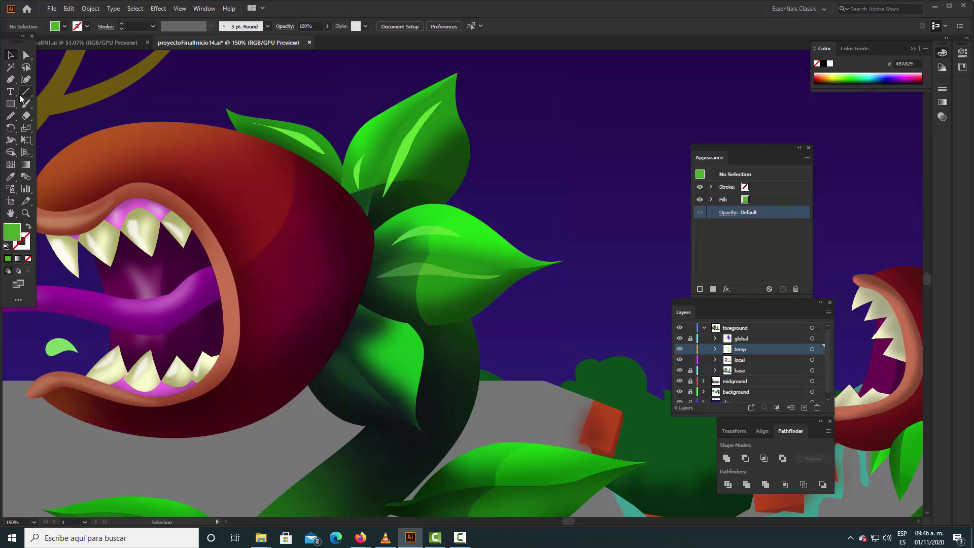
left_click(10, 80)
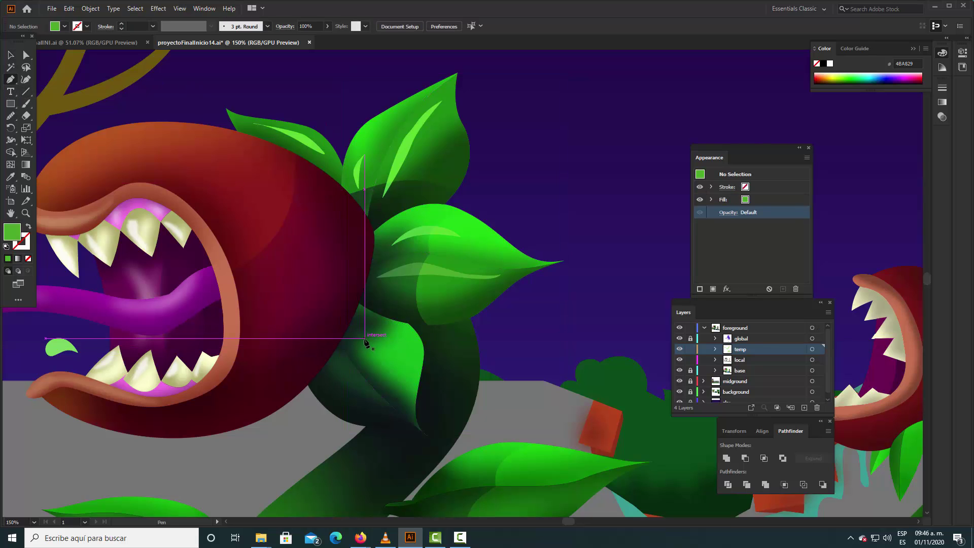
left_click_drag(368, 350, 395, 393)
left_click(380, 372)
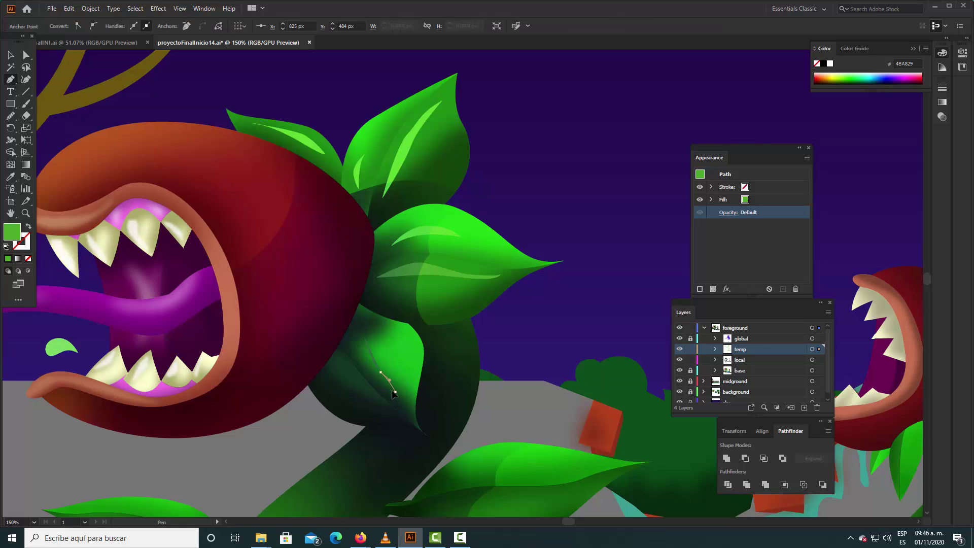
left_click(366, 375)
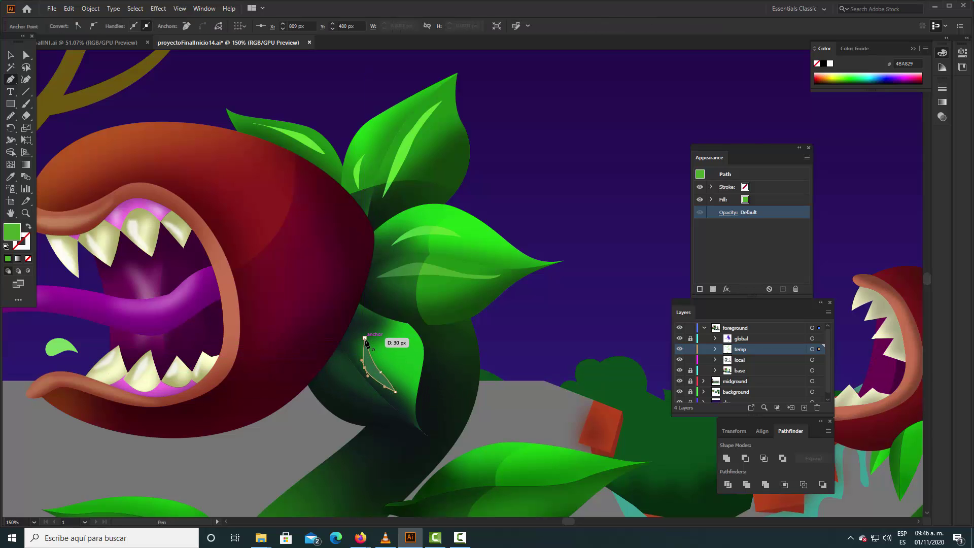
left_click_drag(366, 347, 365, 342)
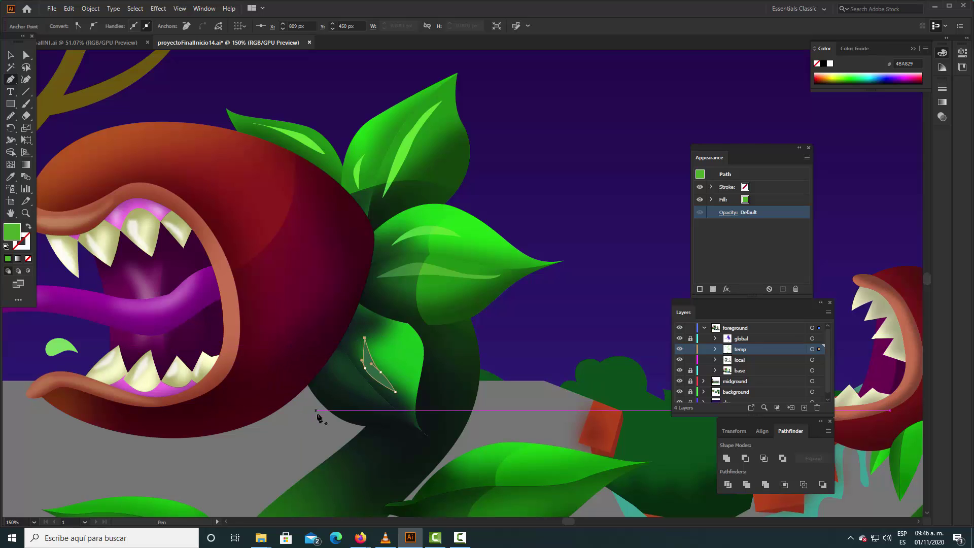
Draw a closed leaf-shaped highlight lower on the dark leaf below the mouth.
left_click(330, 378)
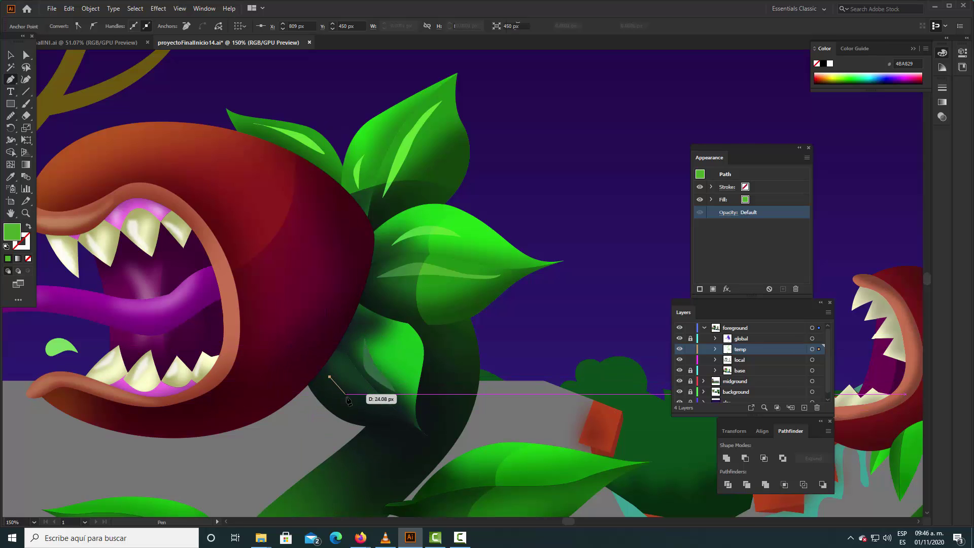
left_click(343, 395)
left_click(353, 402)
left_click(373, 419)
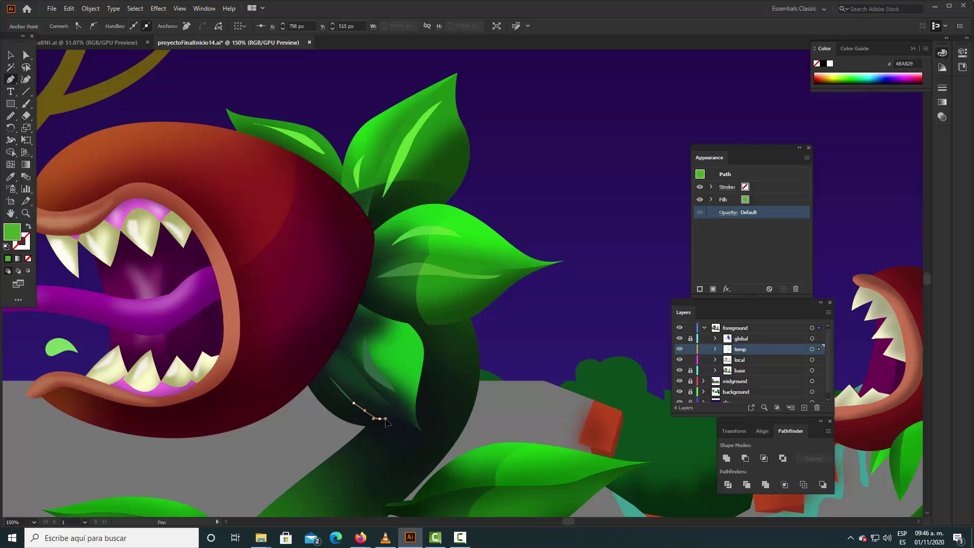
left_click(348, 412)
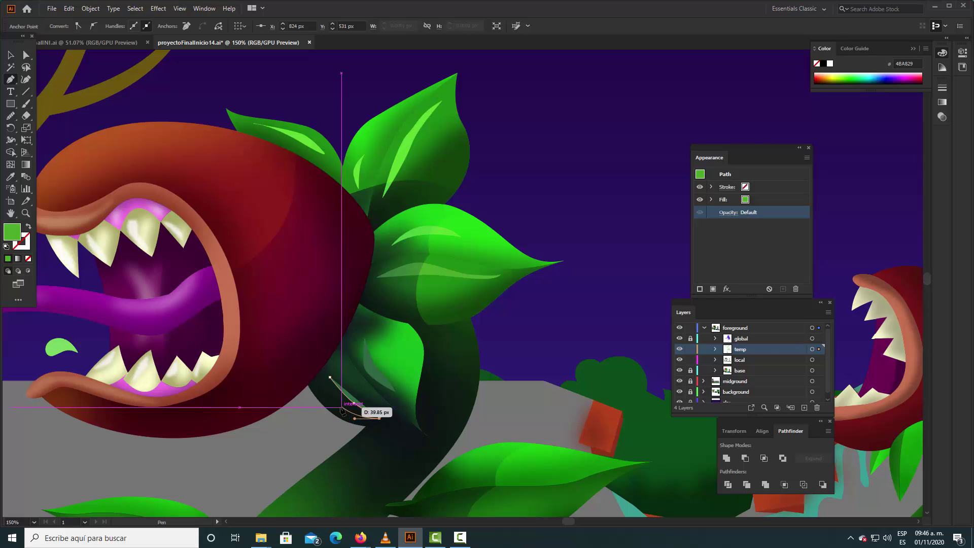
left_click(335, 400)
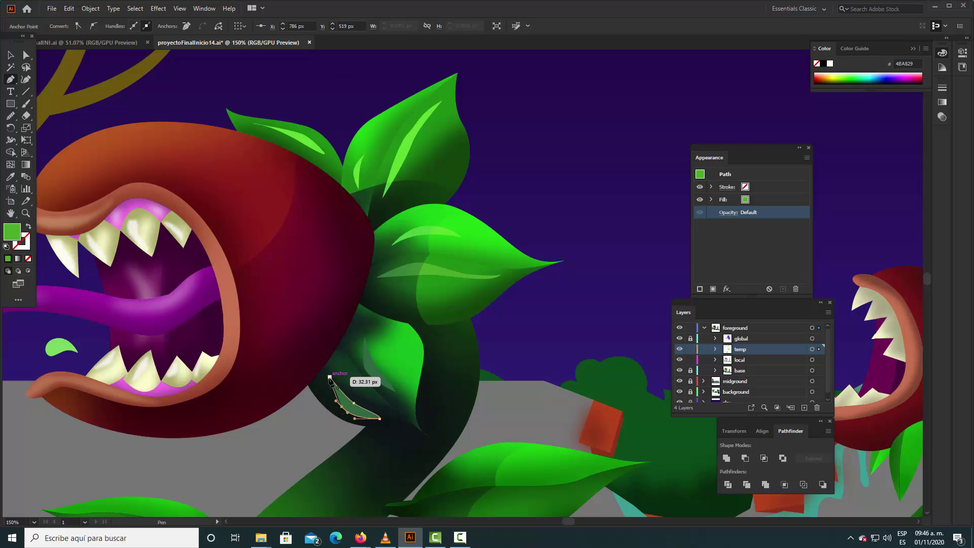
left_click(330, 378)
key("v")
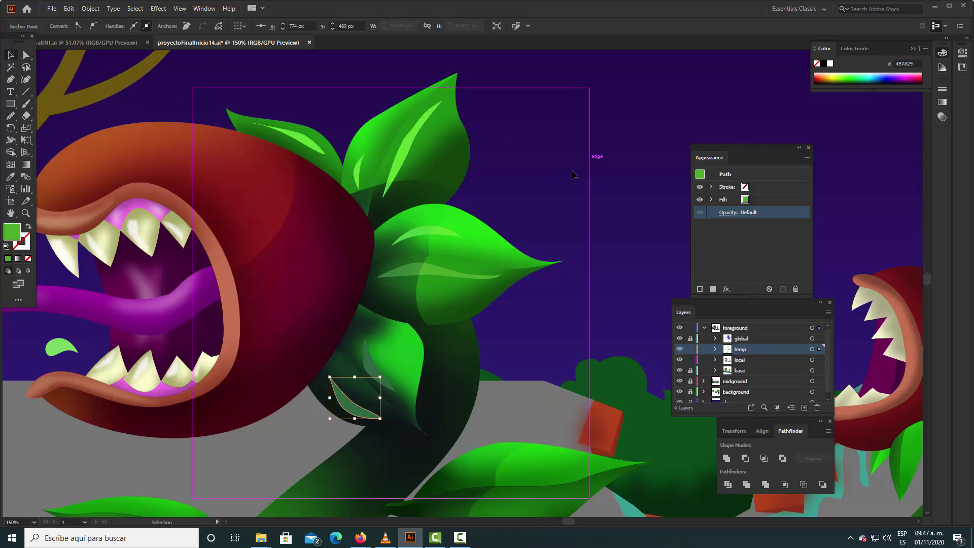
mouse_move(539, 234)
left_mouse_down()
mouse_move(489, 150)
mouse_move(442, 126)
left_mouse_up()
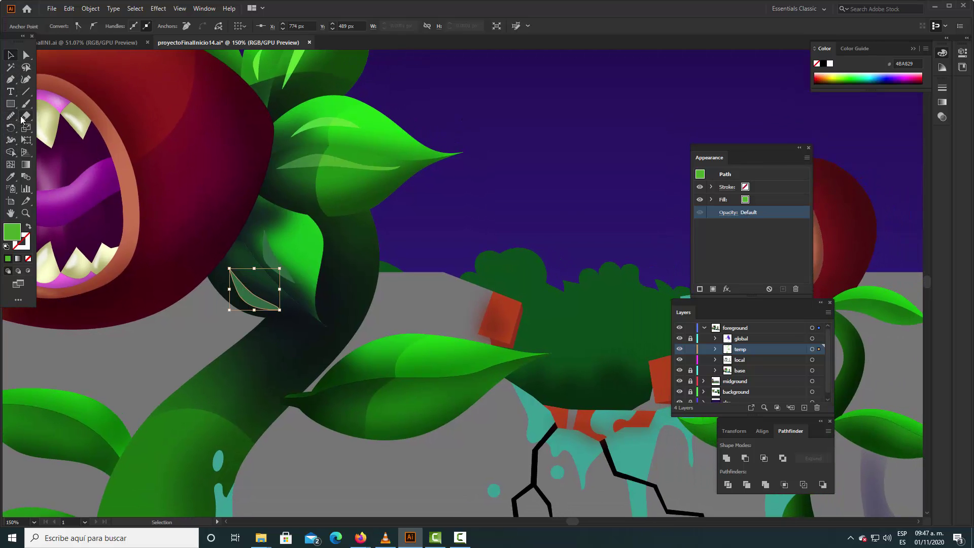
Draw a thin sliver on the right-hand leaf by the stem and fill it with the leaf green.
left_click(9, 178)
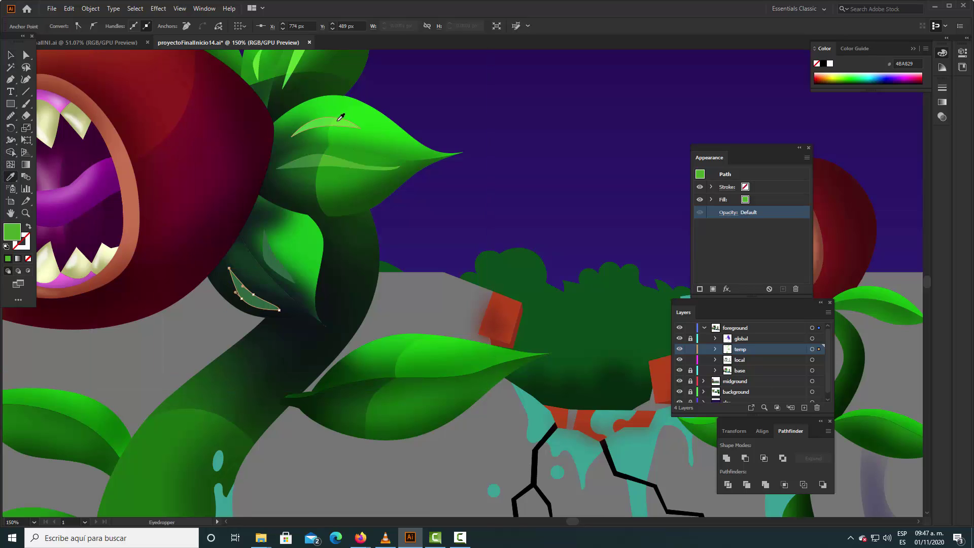
left_click(336, 120)
left_click(10, 52)
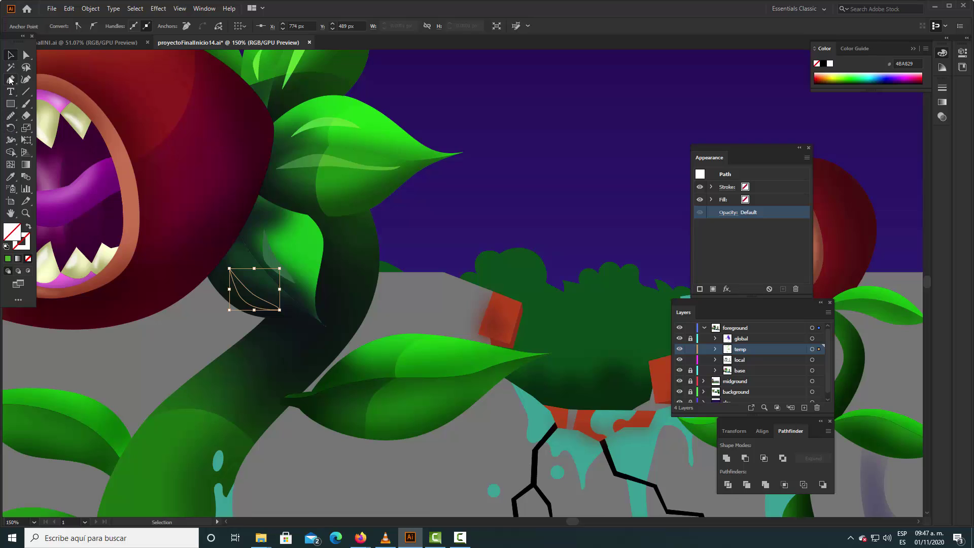
left_click(10, 80)
mouse_move(372, 362)
left_mouse_down()
mouse_move(409, 351)
mouse_move(464, 357)
left_mouse_up()
left_click(432, 345)
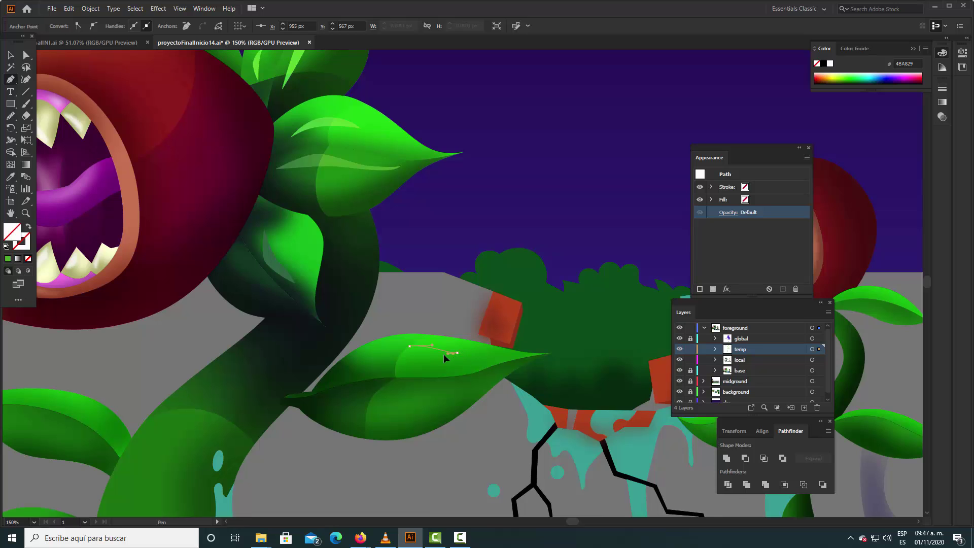
left_click_drag(421, 361, 348, 370)
left_click(328, 161)
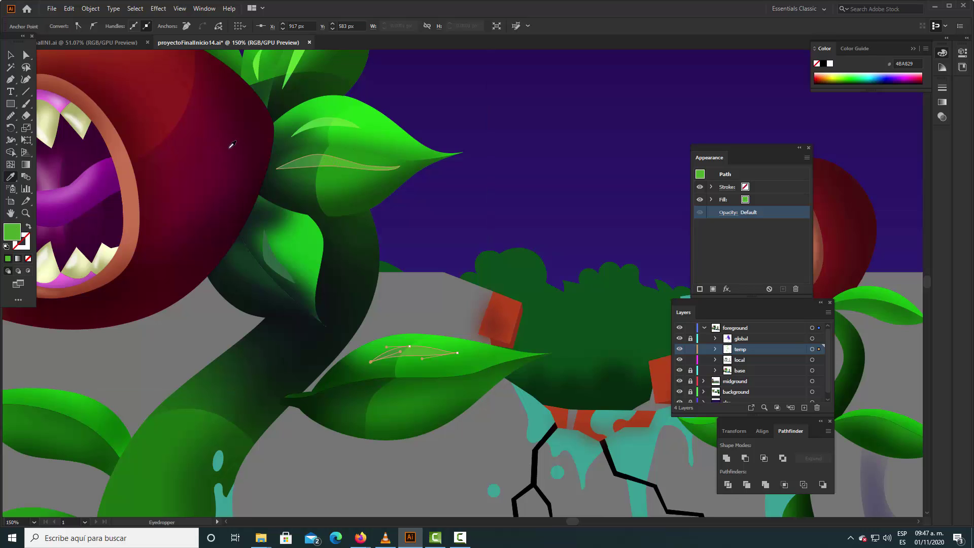
left_click(11, 56)
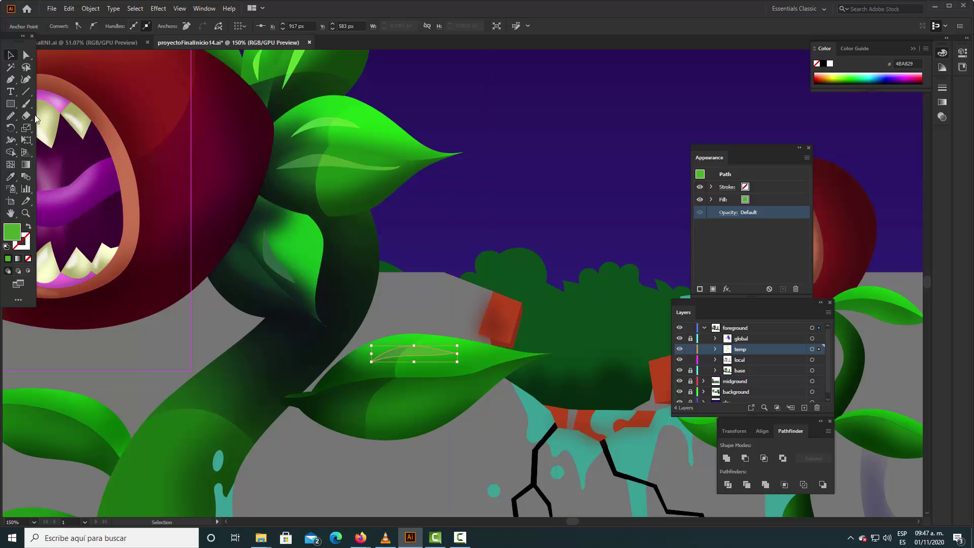
Add a second curved highlight along the same leaf's lower edge.
left_click(10, 79)
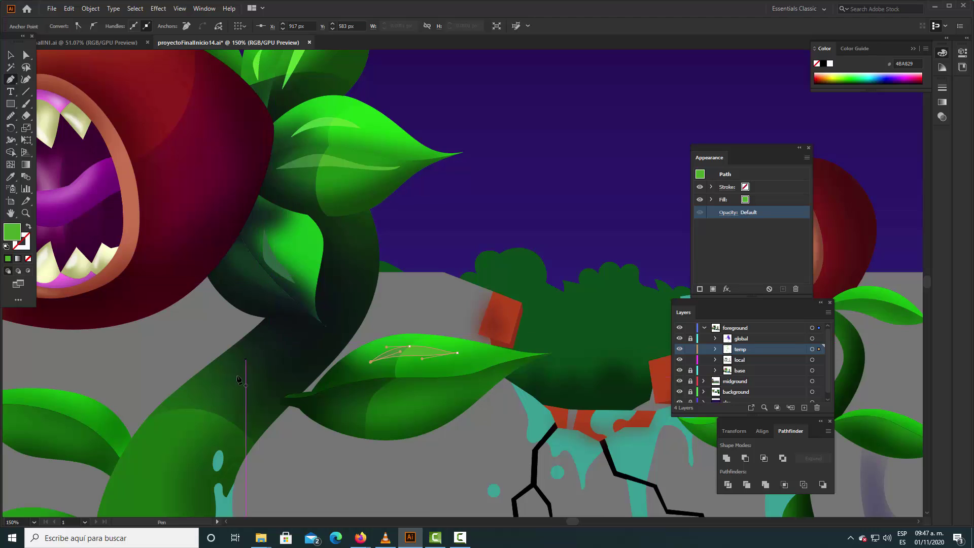
left_click_drag(430, 399, 460, 389)
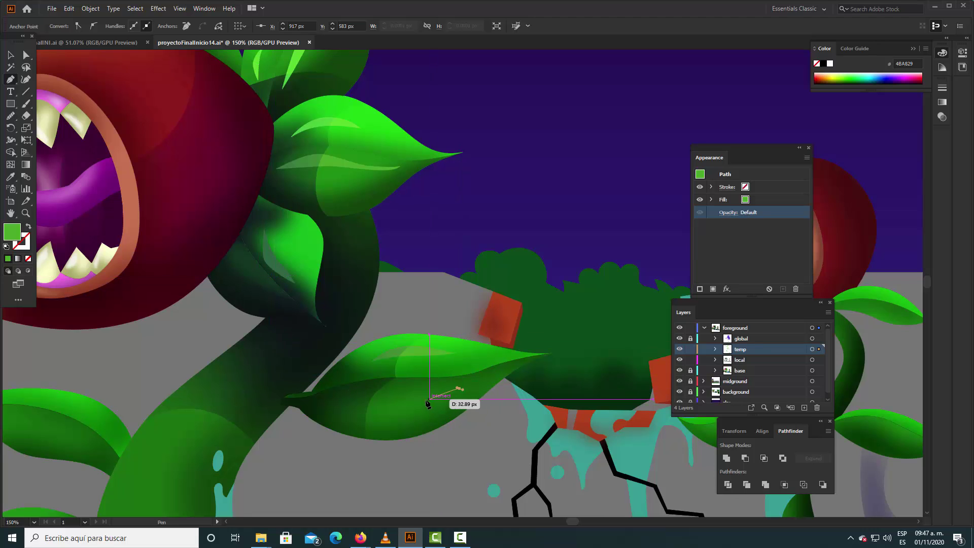
left_click(384, 404)
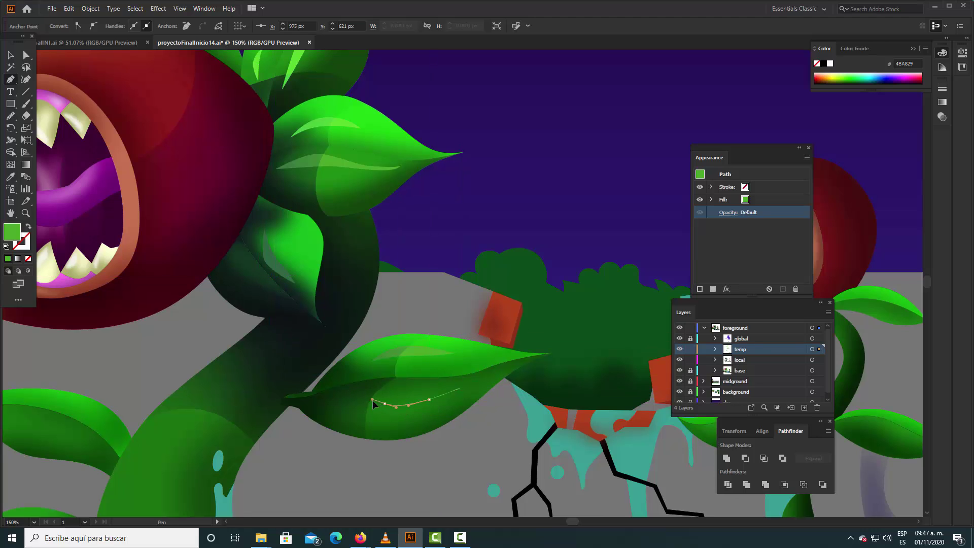
left_click_drag(378, 409, 414, 419)
left_click_drag(459, 389, 488, 391)
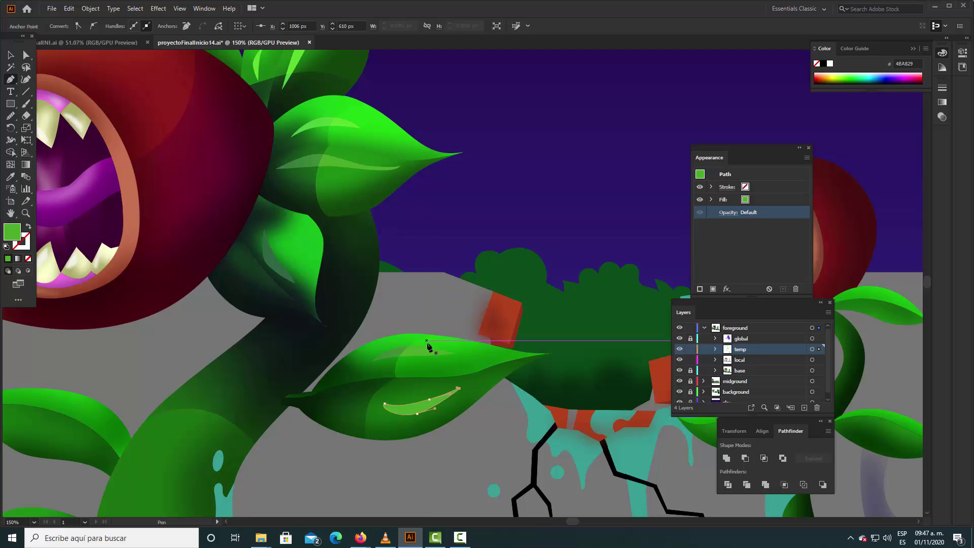
Draw a slim curved light-green highlight along the left leaf above the pot.
scroll(304, 330, "down", 5)
scroll(356, 279, "left", 5)
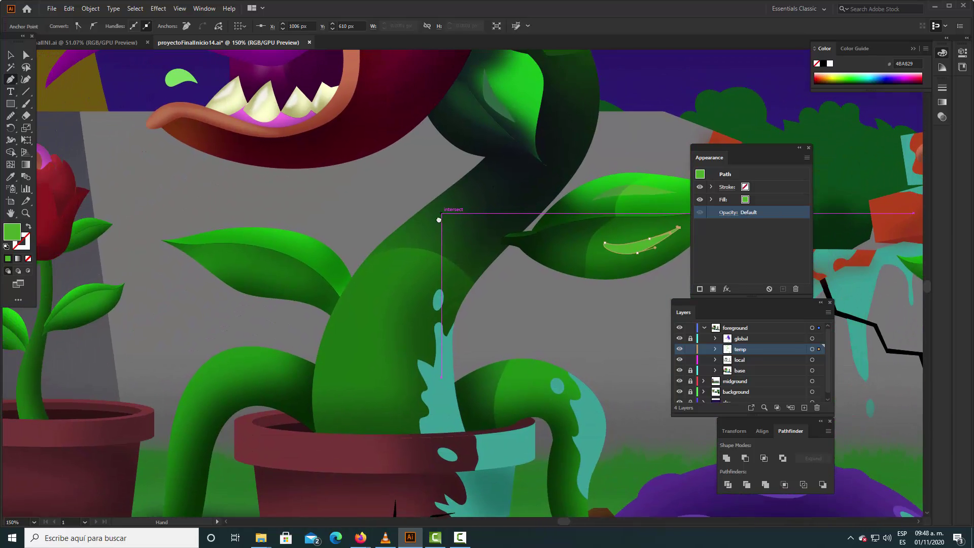
mouse_move(295, 238)
left_mouse_down()
mouse_move(247, 246)
mouse_move(334, 263)
left_mouse_up()
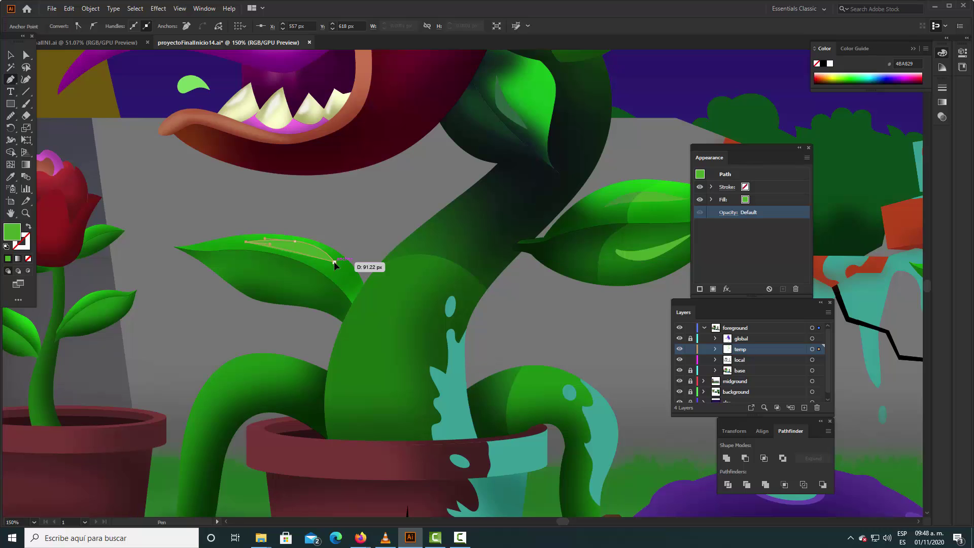
left_click(222, 262)
left_click_drag(272, 263, 292, 267)
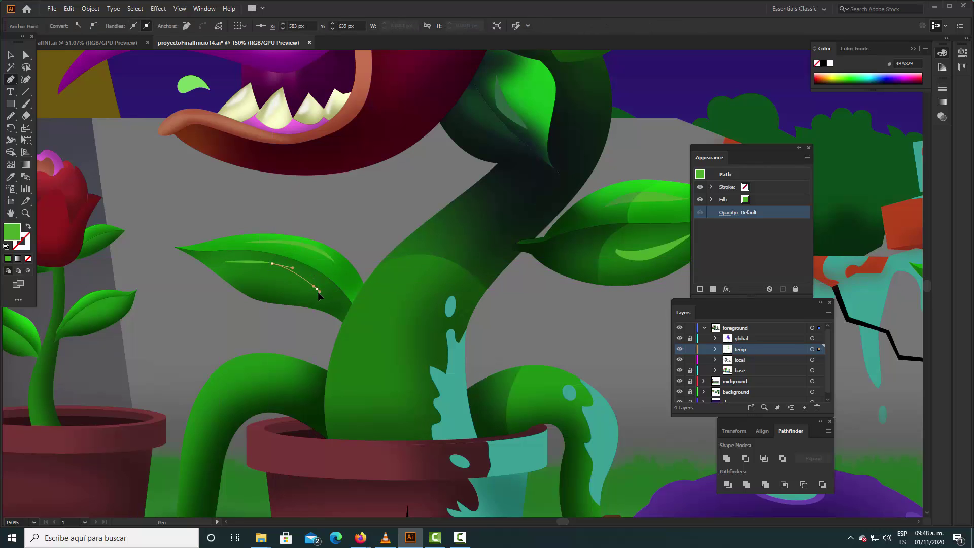
left_click(298, 283)
left_click_drag(273, 276, 223, 265)
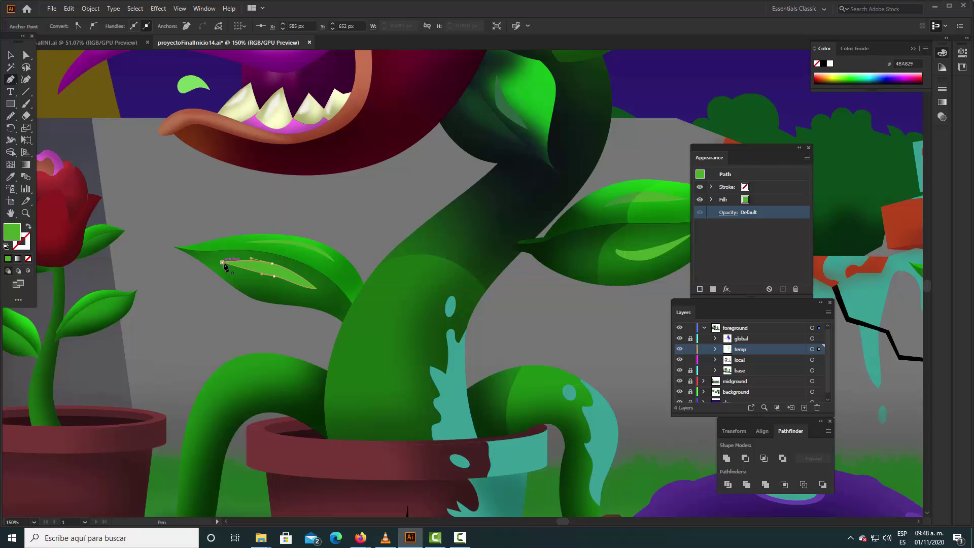
key("v")
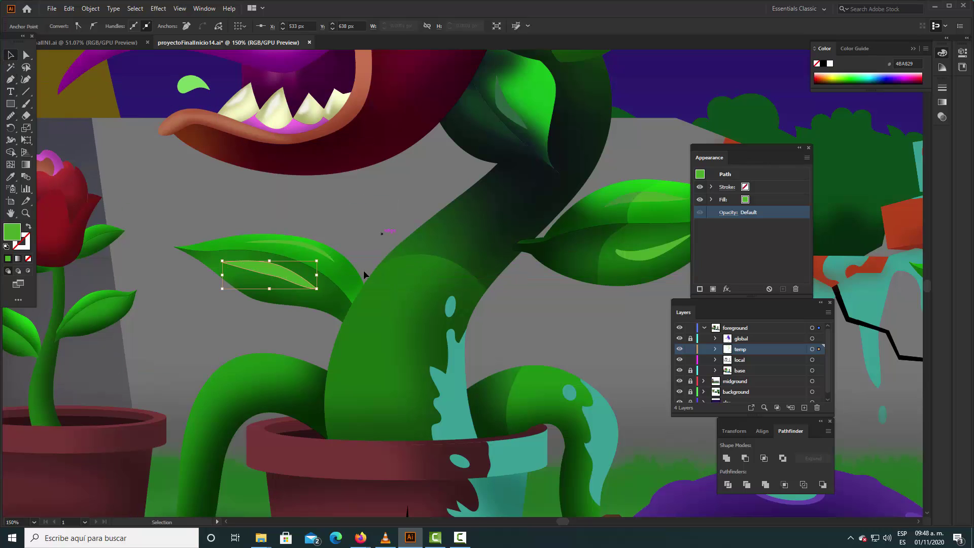
mouse_move(422, 218)
left_mouse_down()
mouse_move(374, 398)
mouse_move(302, 406)
left_mouse_up()
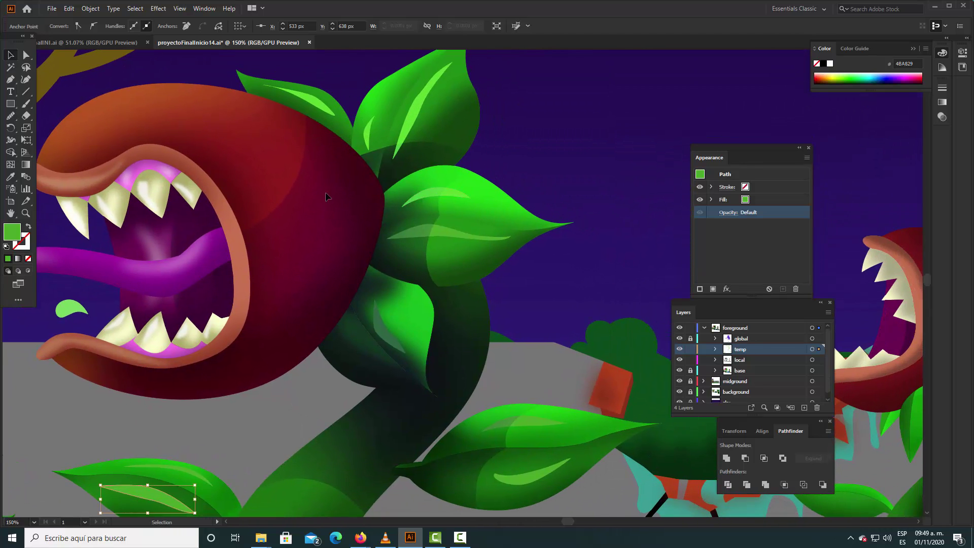
left_click(317, 107)
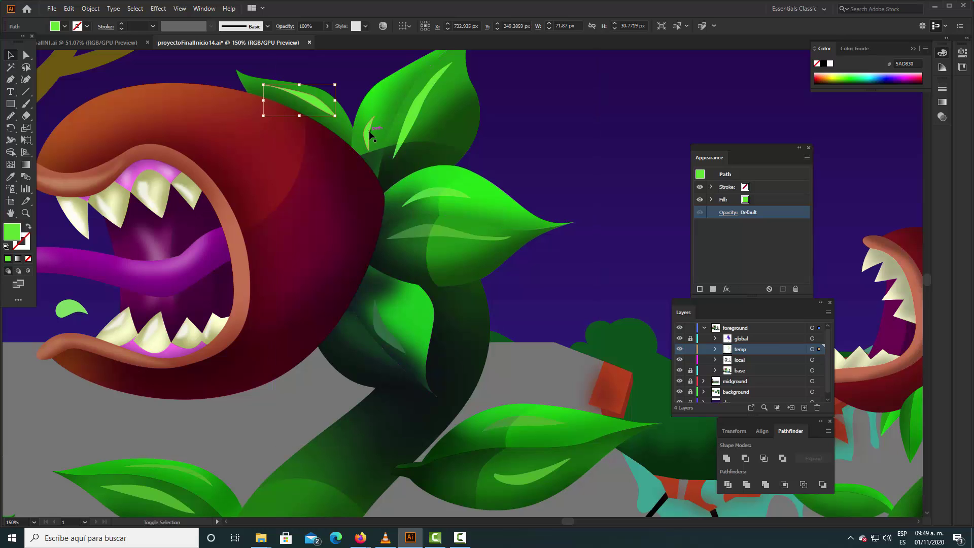
left_click(415, 121, "shift")
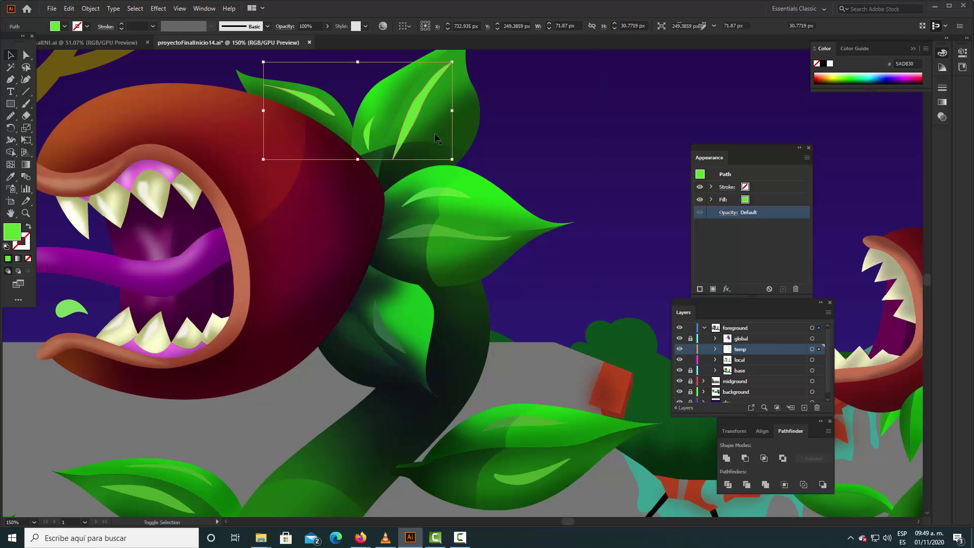
left_click(431, 235, "shift")
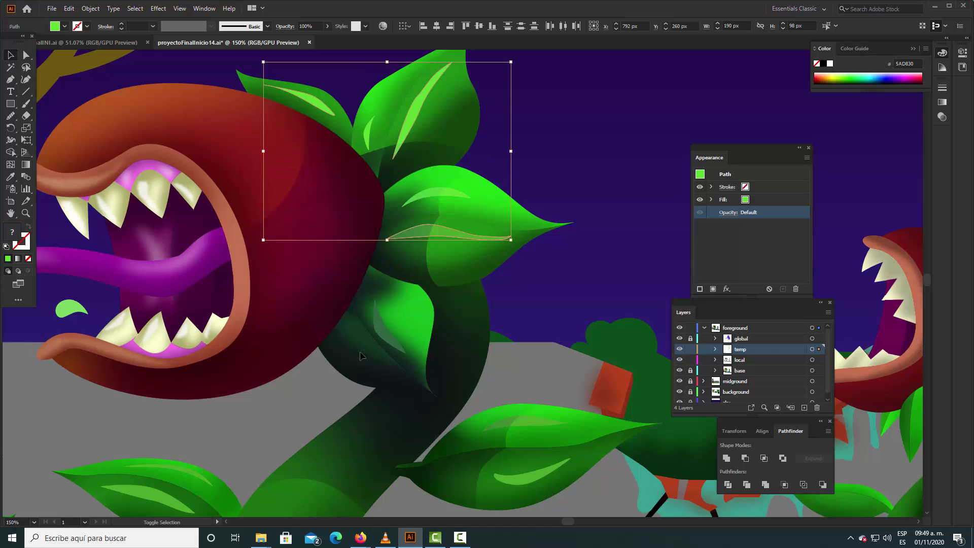
left_click(390, 333, "shift")
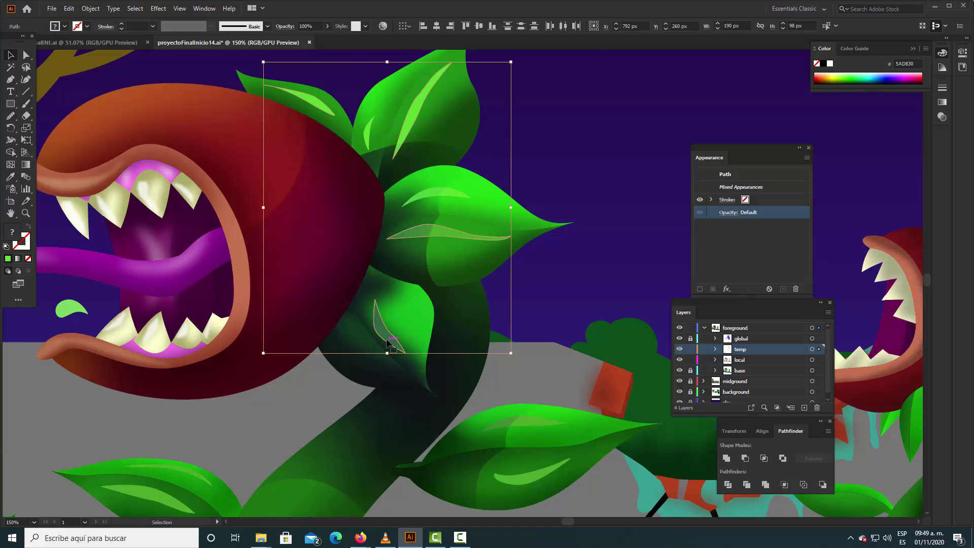
left_click(367, 371)
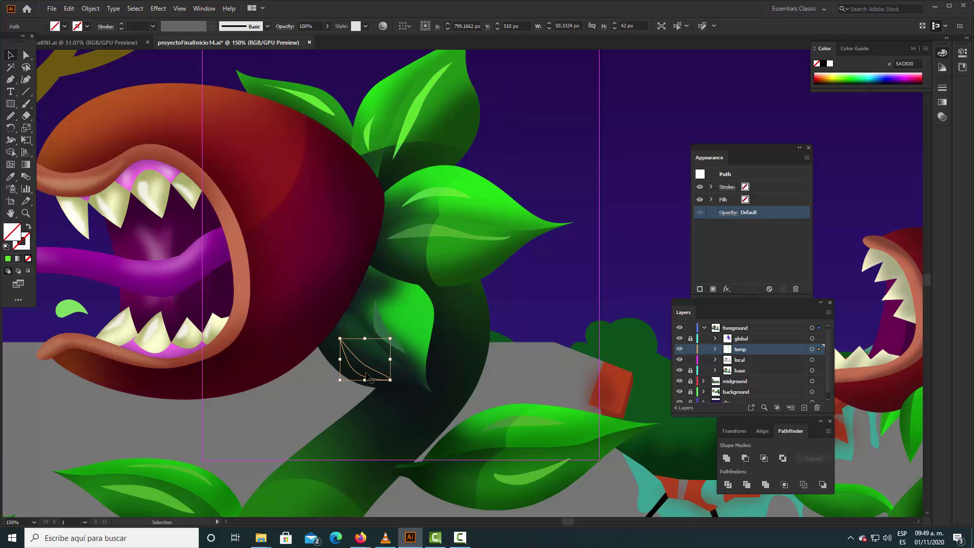
Sample the purple sky colour onto the small curved shape beside the stem.
left_click(11, 177)
left_click(389, 336)
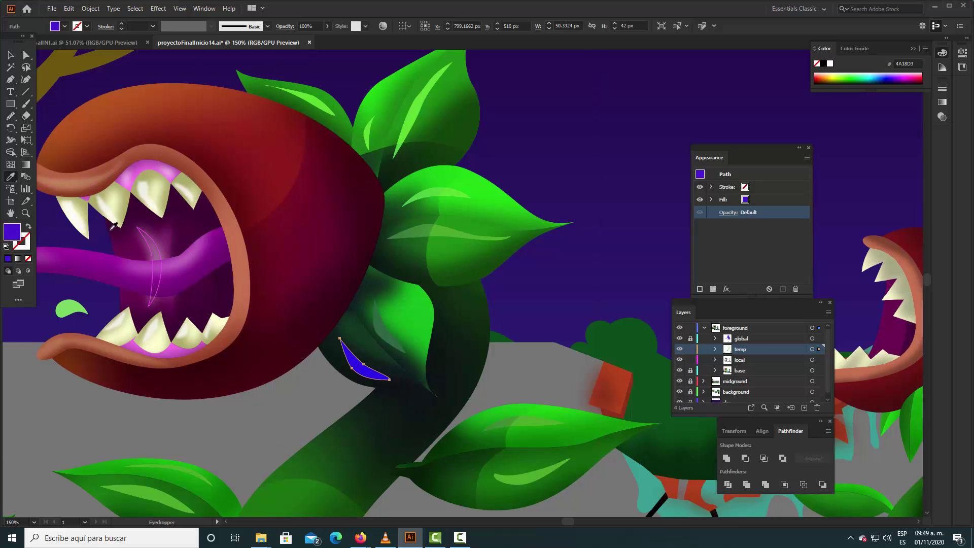
left_click(10, 55)
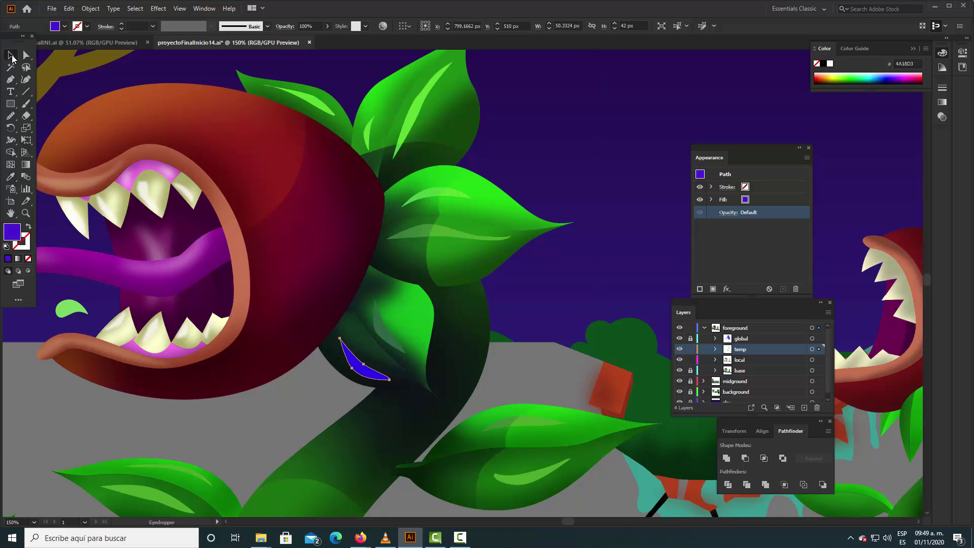
left_click(310, 387)
left_click(364, 367)
Undo a mistaken leaf-highlight sample, then select the dark-leaf highlight and deselect everything.
left_click(11, 176)
left_click(435, 224)
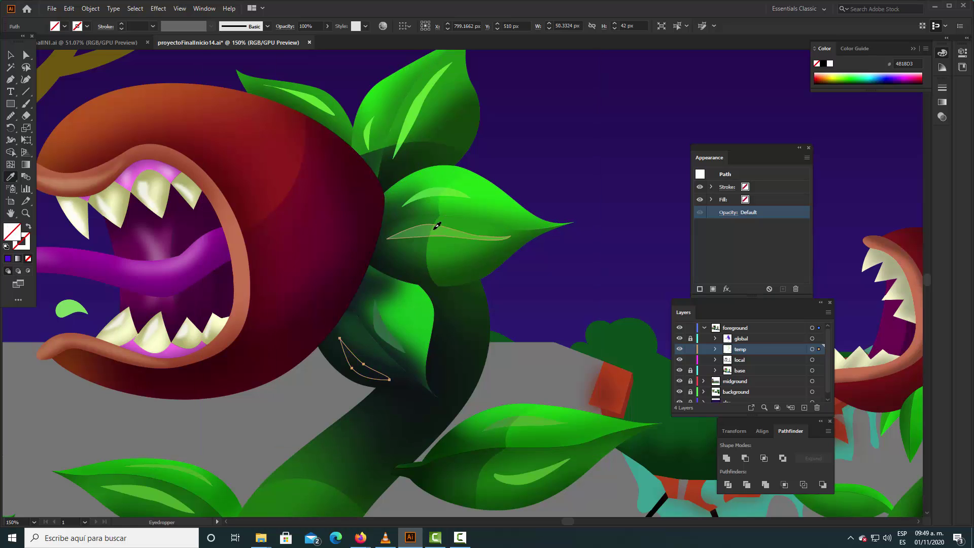
key("ctrl+z")
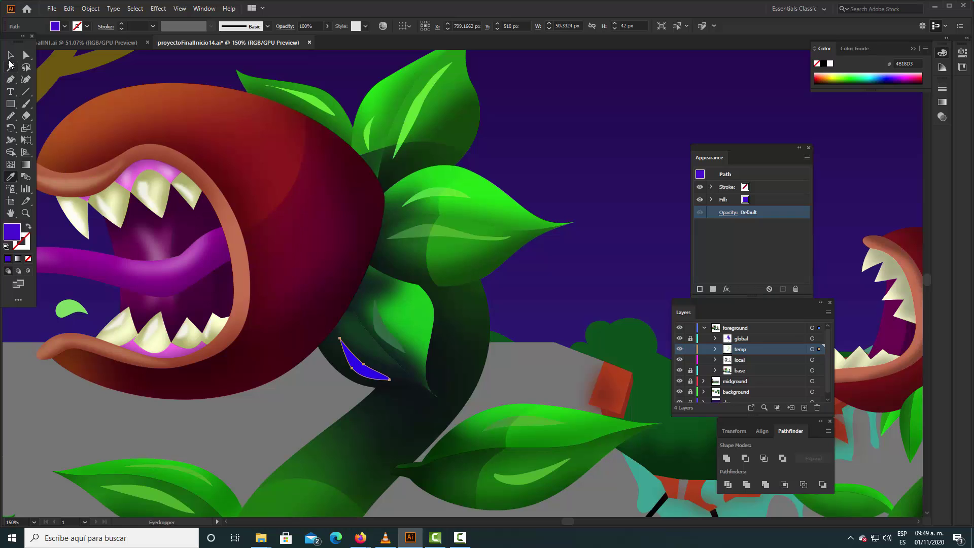
key("v")
left_click(318, 394)
left_click(362, 362)
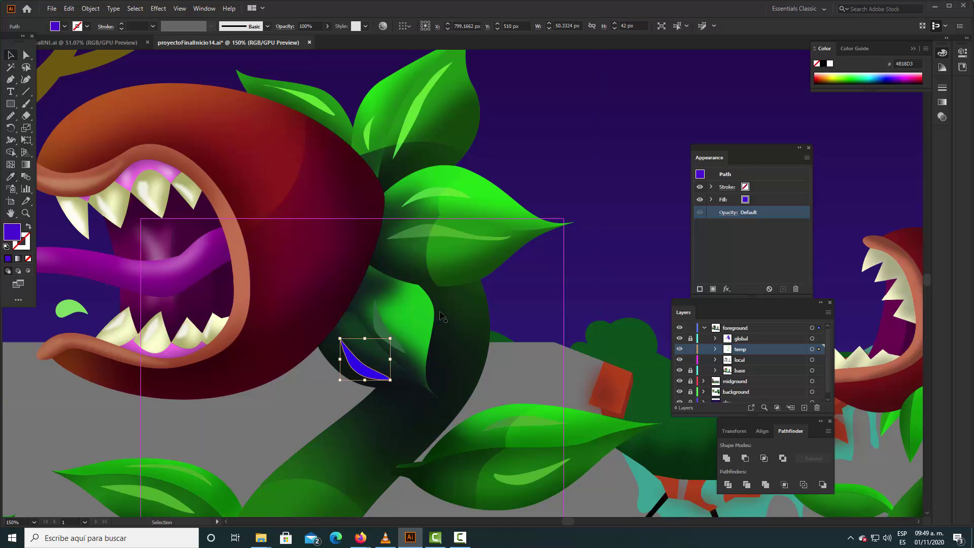
left_click_drag(358, 362, 383, 330)
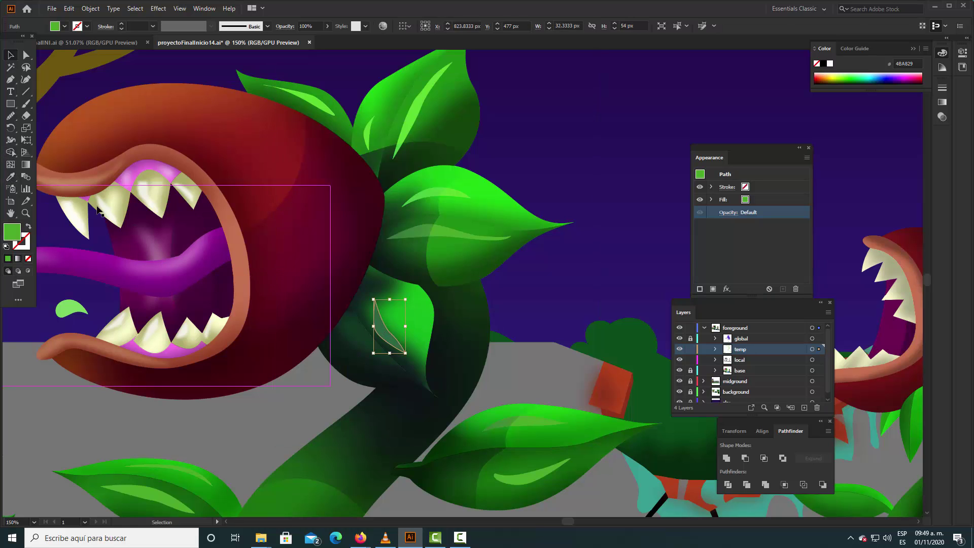
left_click(615, 112)
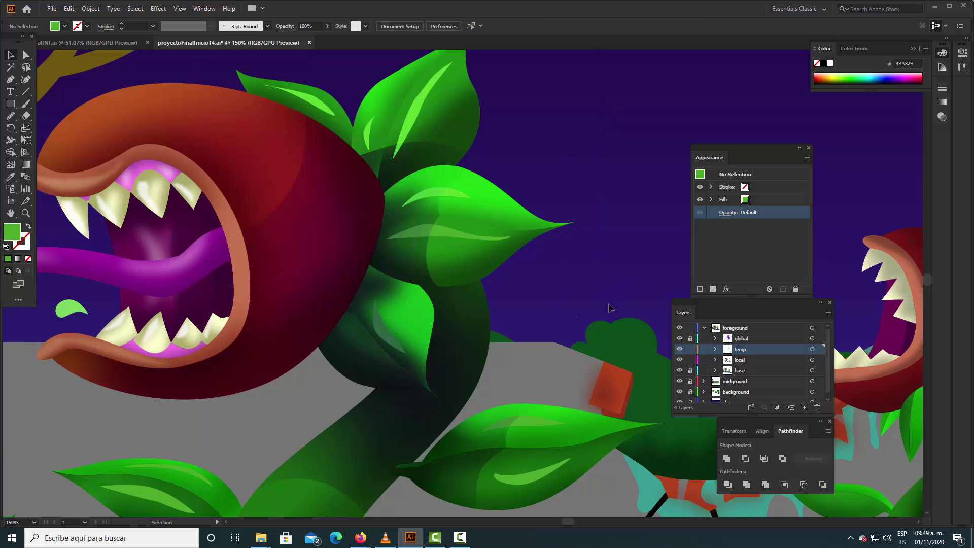
Delete a stray Pen path and sample a dark purple from the artwork as the fill.
left_click(11, 79)
mouse_move(618, 114)
left_mouse_down()
mouse_move(599, 96)
mouse_move(631, 127)
left_mouse_up()
key("Delete")
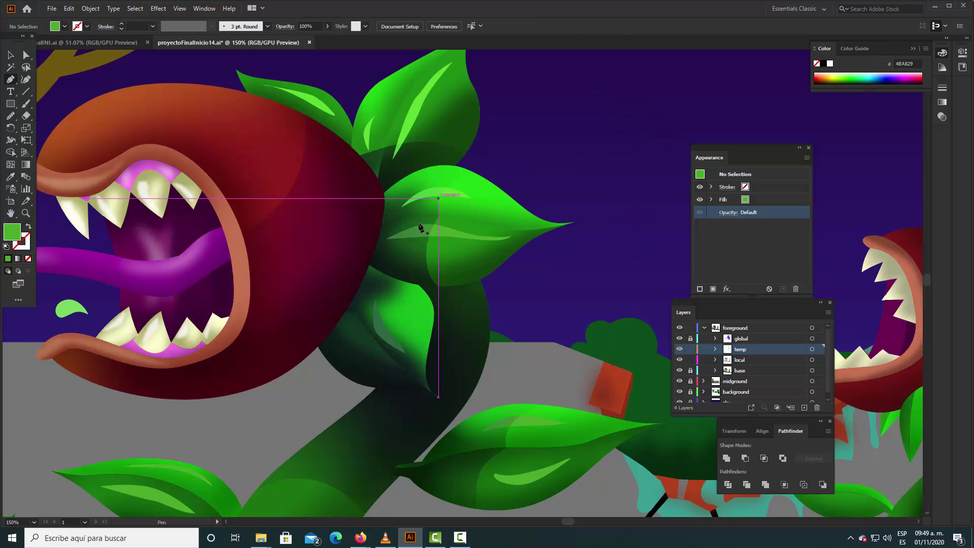
left_click(10, 176)
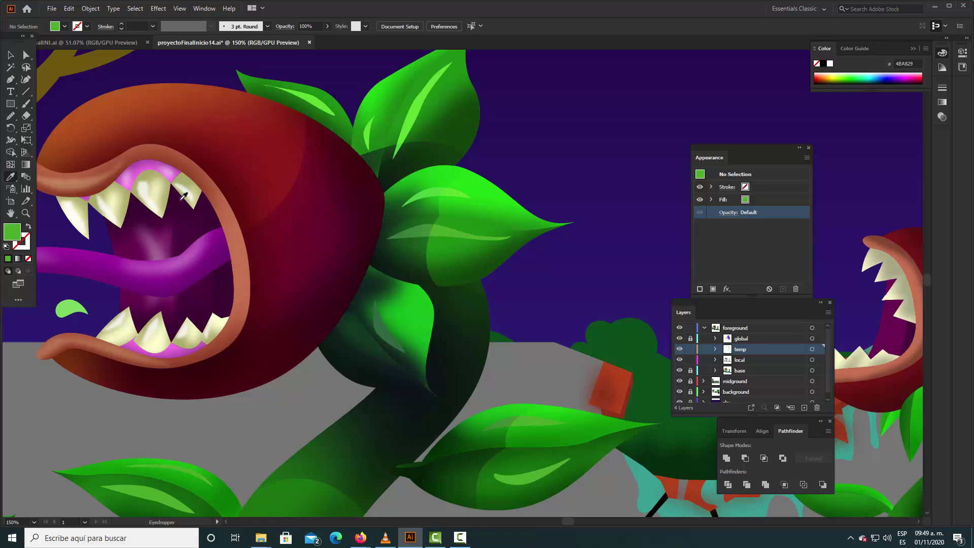
left_click(383, 323)
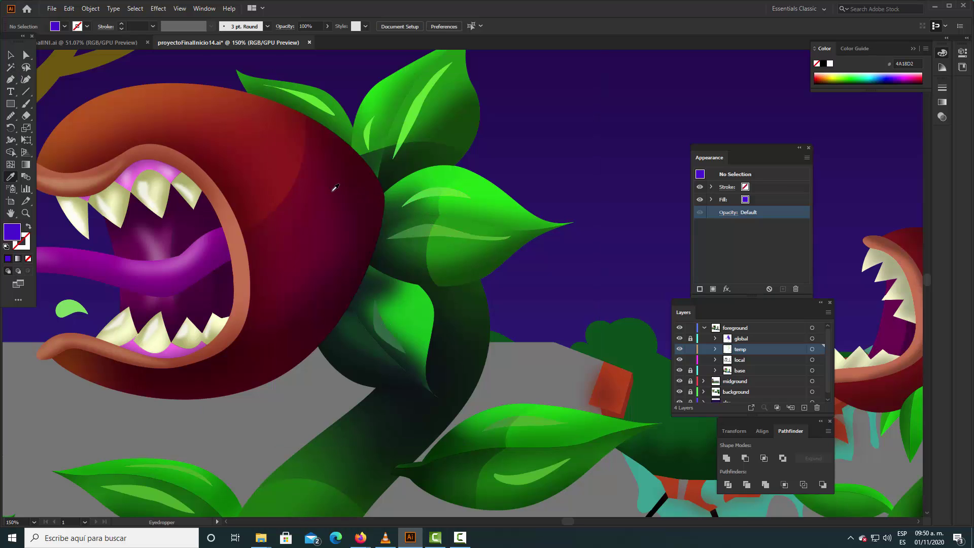
left_click(11, 54)
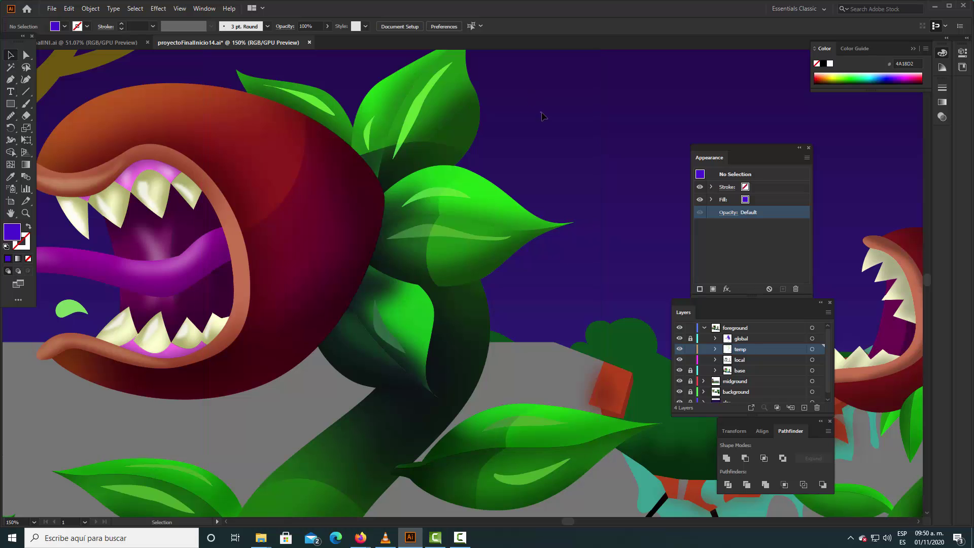